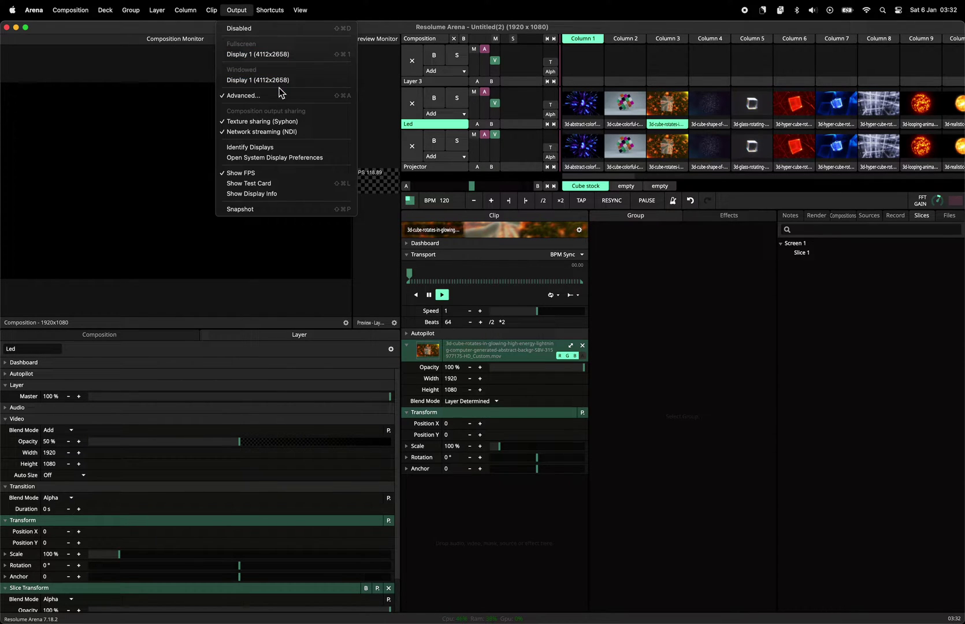
# Step: Open Advanced Output and rename Screen 1 to 'projector'
pyautogui.click(276, 96)
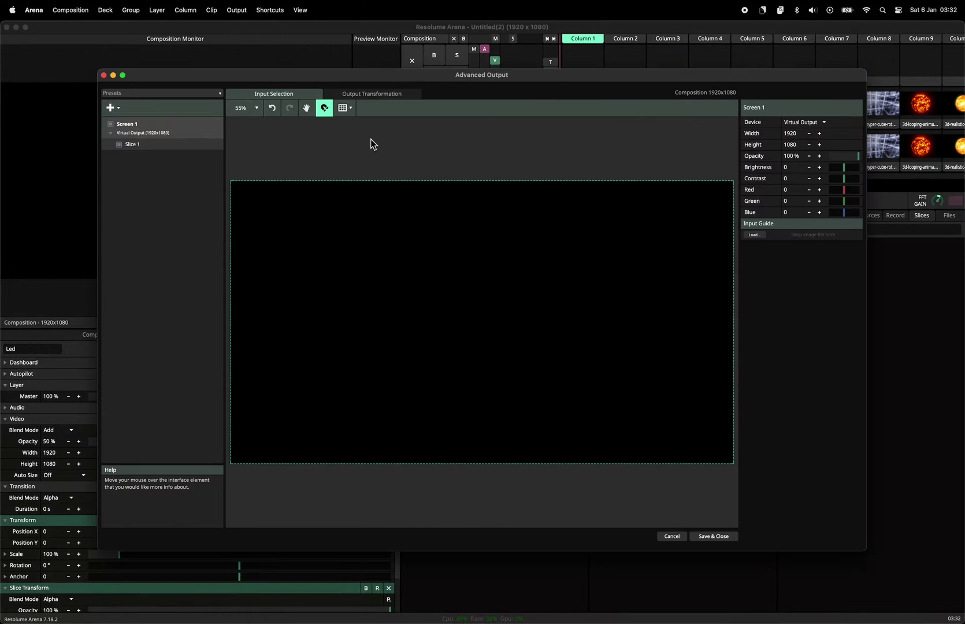
pyautogui.doubleClick(126, 125)
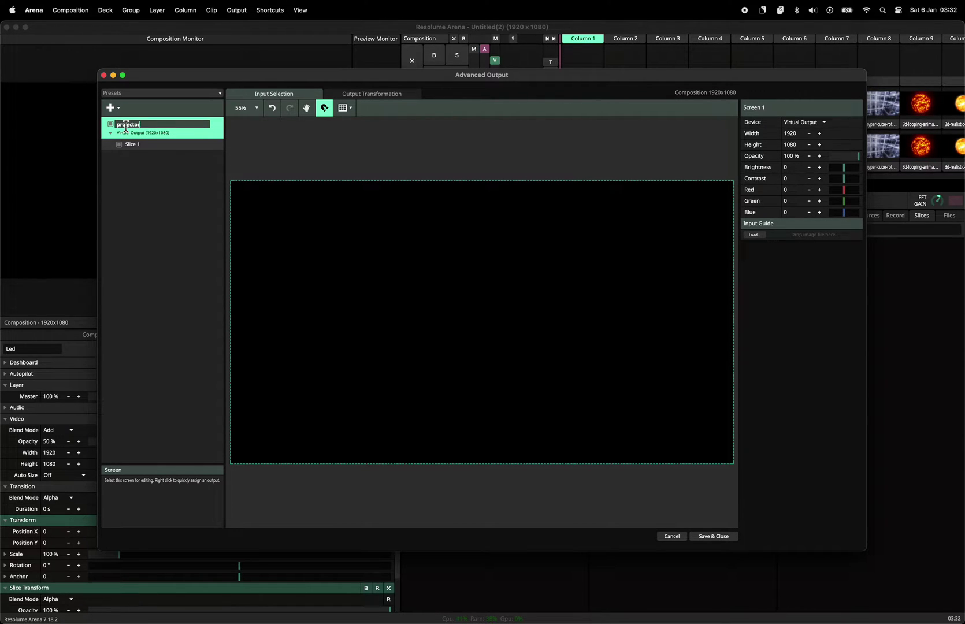
pyautogui.press('Return')
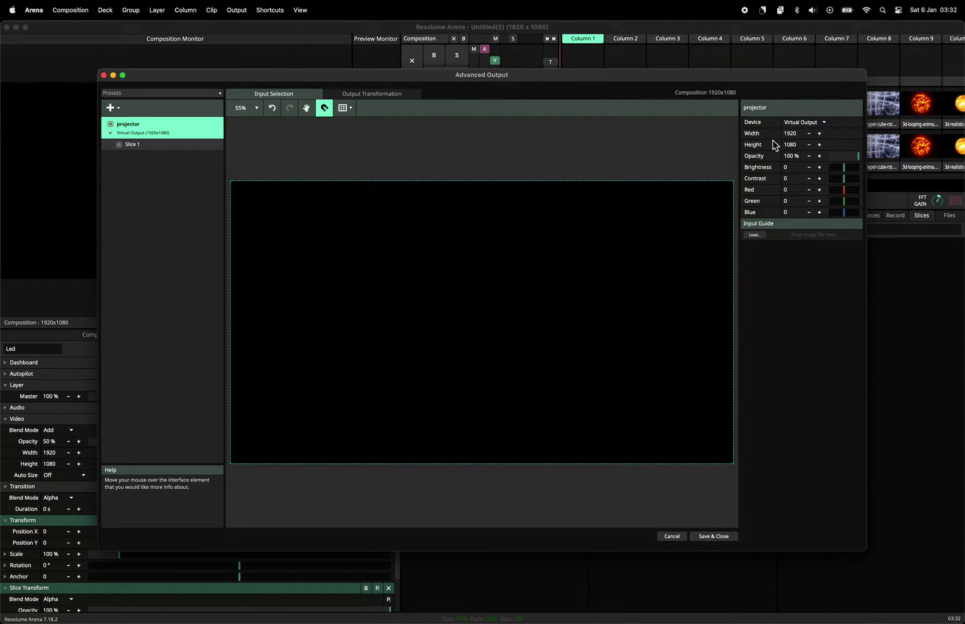
# Step: Rename that screen's Slice 1 to 'projector' as well
pyautogui.click(138, 145)
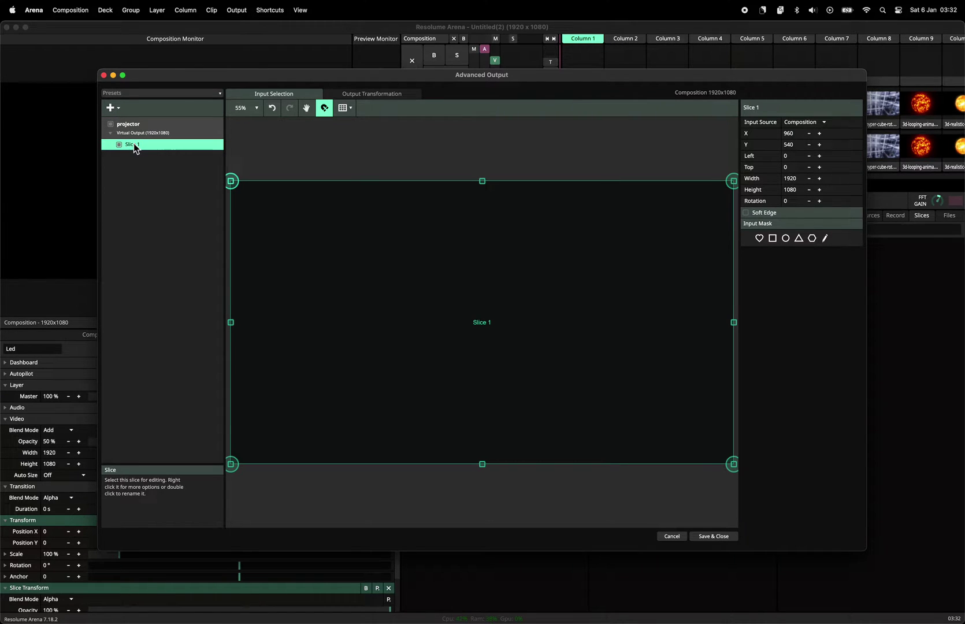
pyautogui.doubleClick(134, 145)
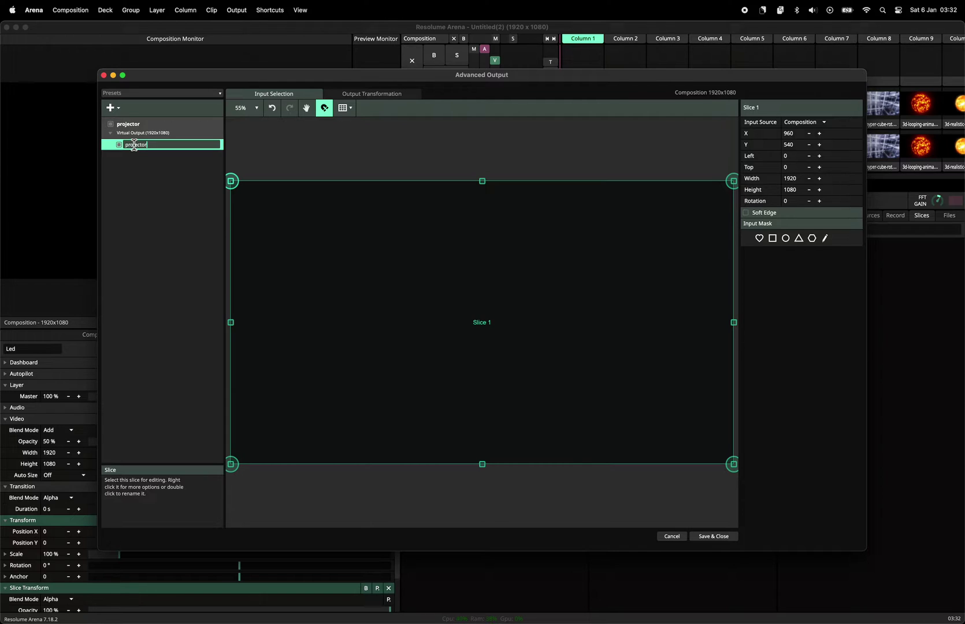
pyautogui.press('Return')
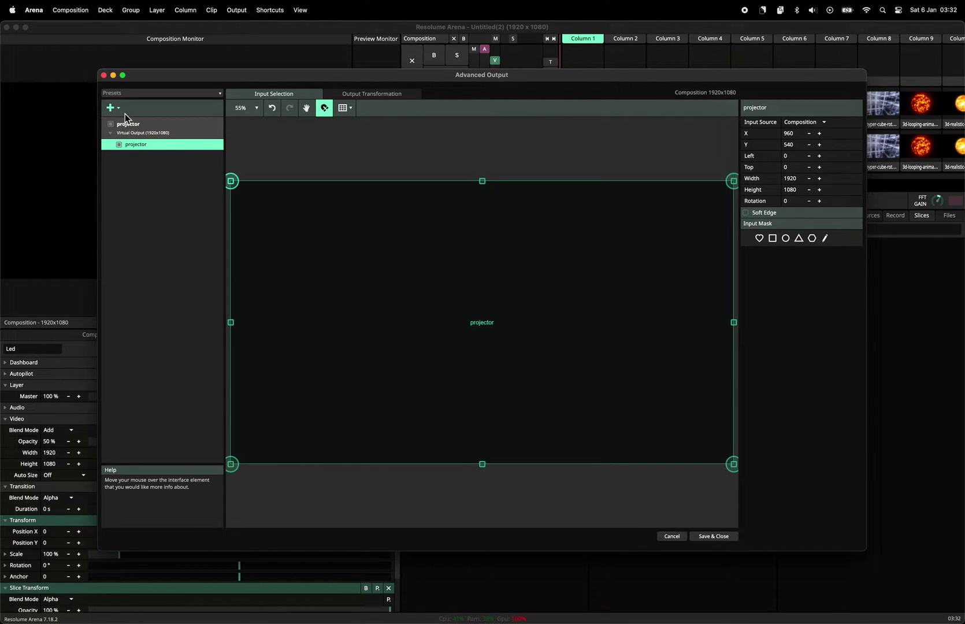
# Step: Add a second screen and name it 'led'
pyautogui.click(125, 113)
pyautogui.click(136, 130)
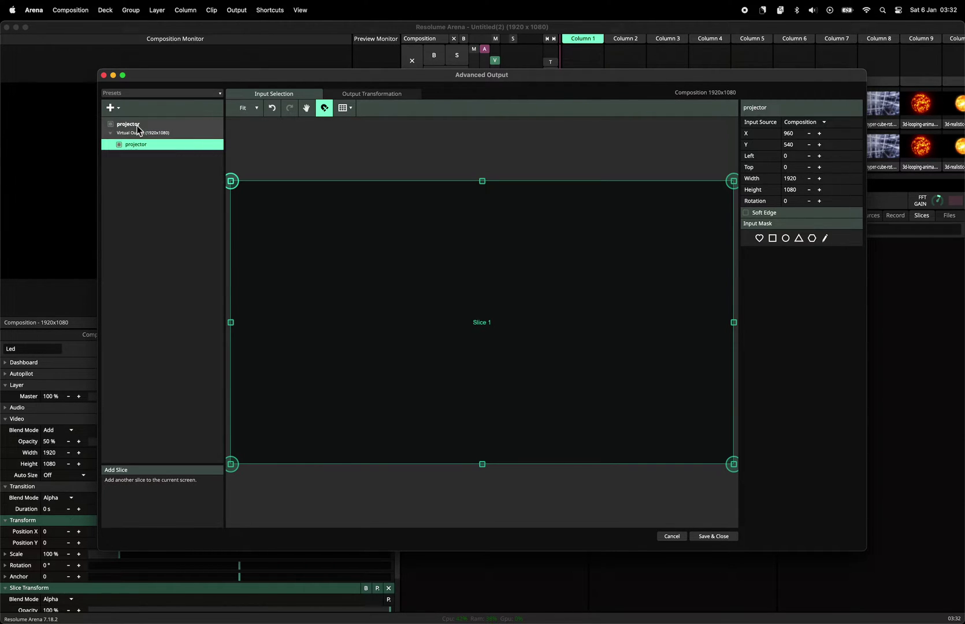
pyautogui.doubleClick(133, 160)
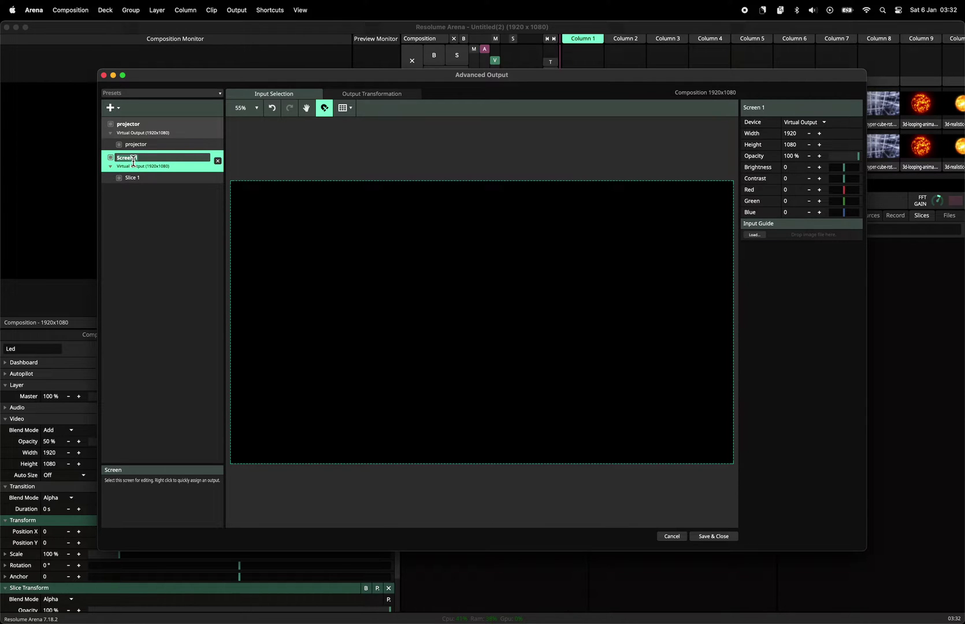
pyautogui.press('Return')
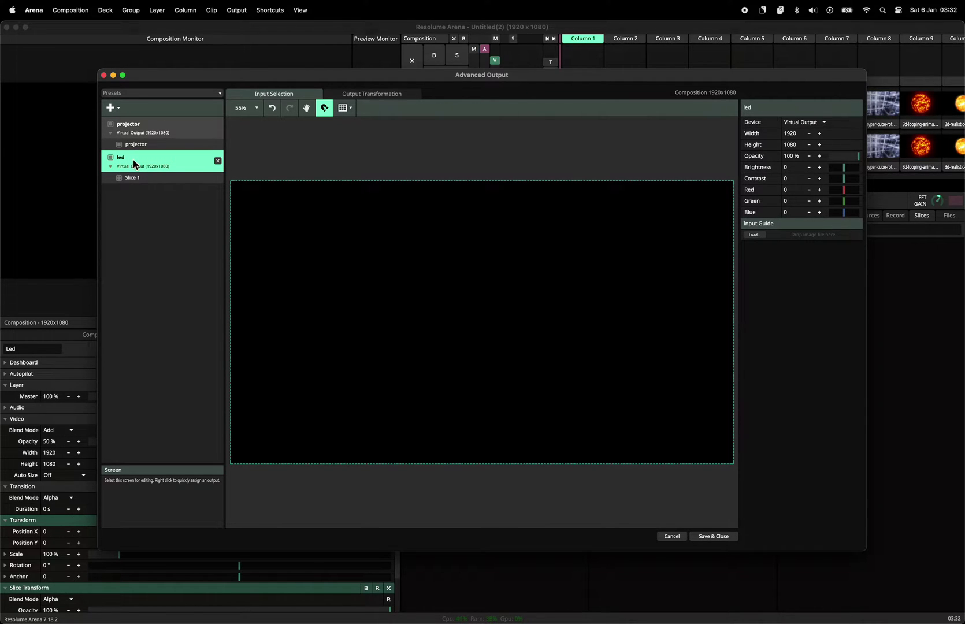
# Step: In Output Transformation, size the led screen's Slice 1 to width 150 and height 16
pyautogui.click(371, 93)
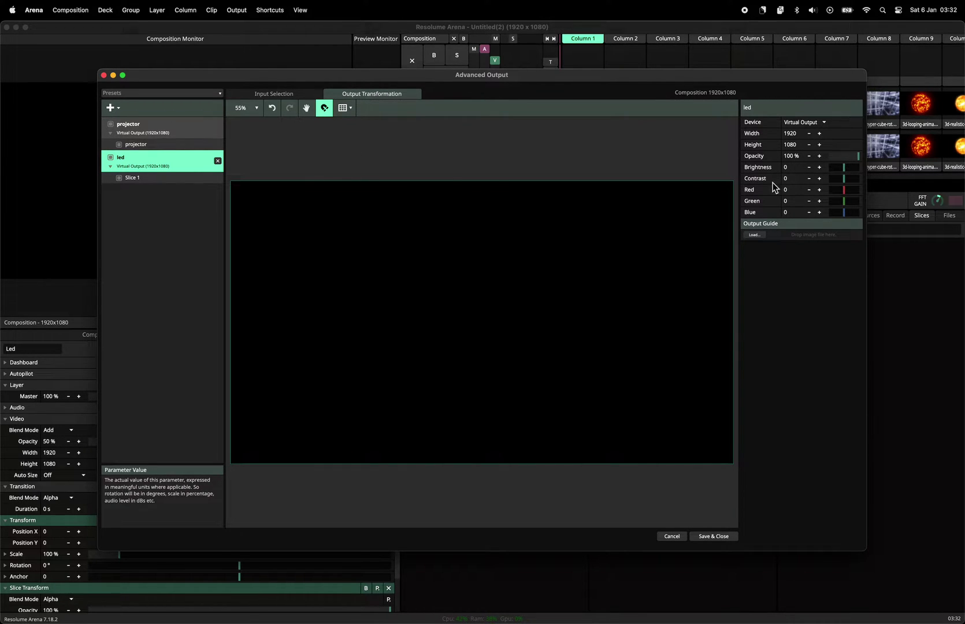
pyautogui.click(159, 178)
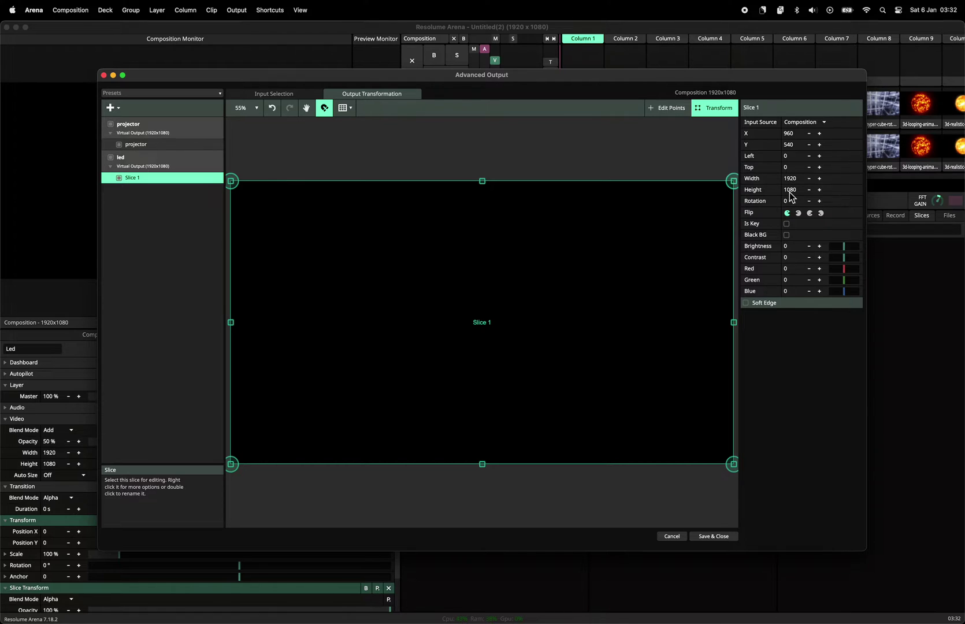
pyautogui.click(791, 180)
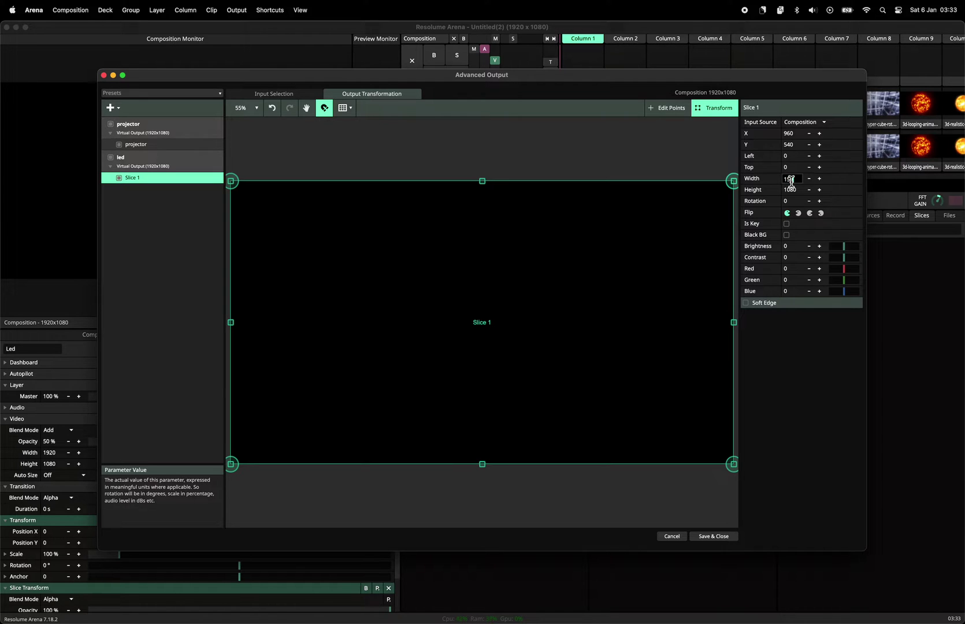
pyautogui.write('150')
pyautogui.press('Tab')
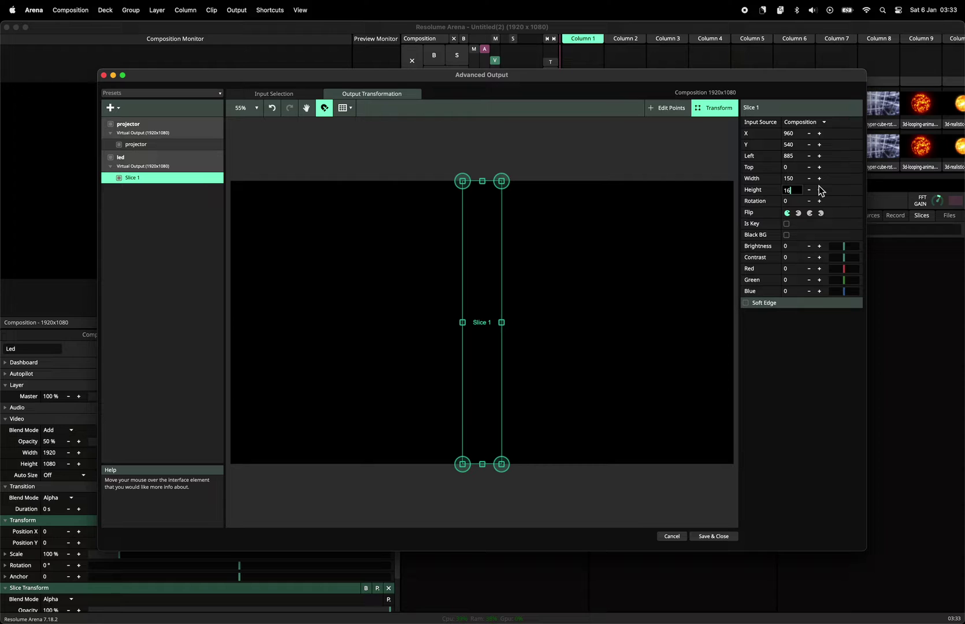
pyautogui.write('16')
pyautogui.press('Return')
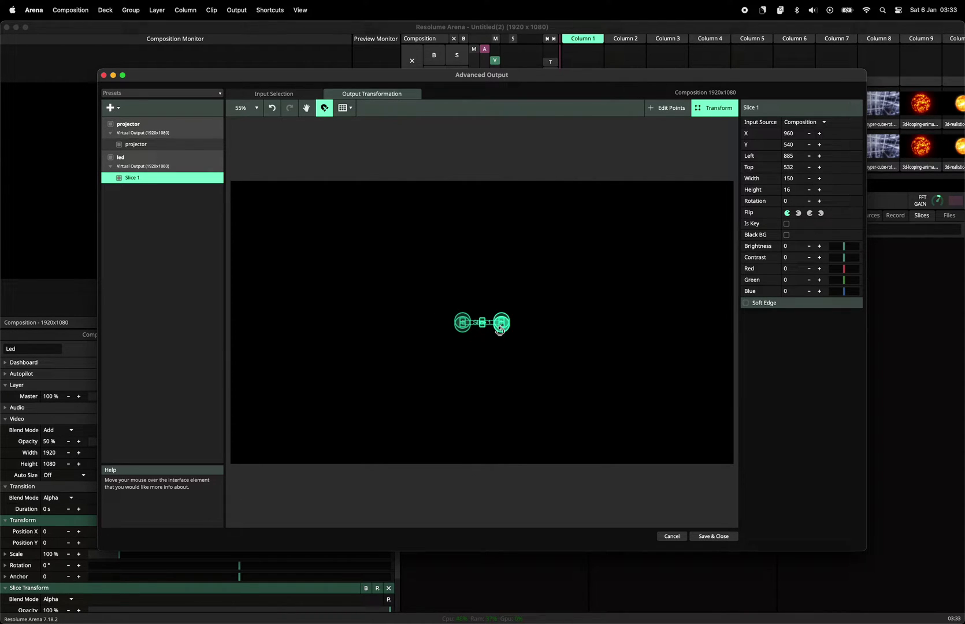
# Step: Drag the 150×16 led strip to the output's top-left corner at 0, 0
pyautogui.scroll(10, 488, 332)
pyautogui.scroll(-8, 488, 337)
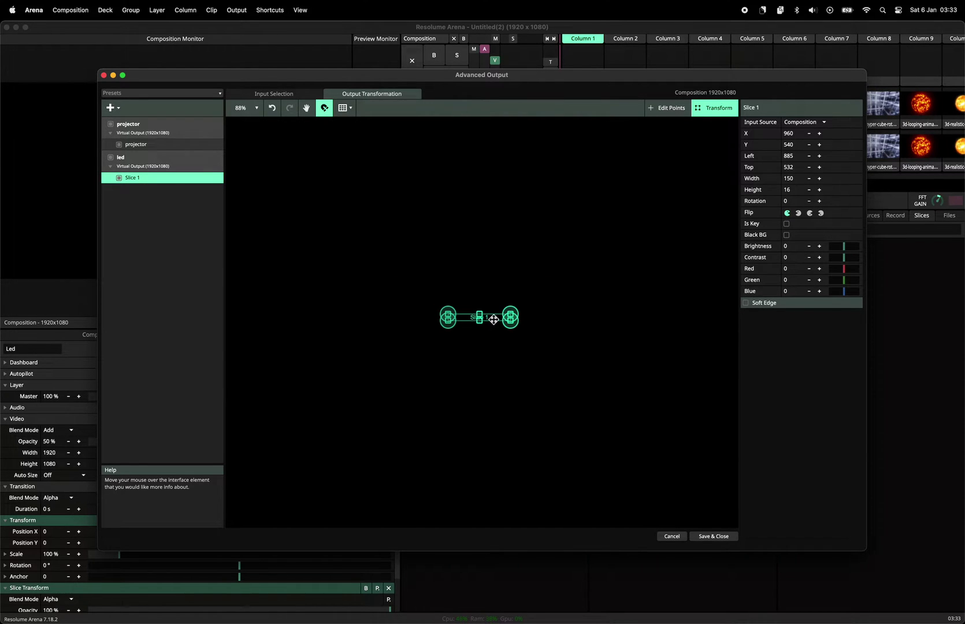
pyautogui.moveTo(491, 317); pyautogui.dragTo(297, 154)
pyautogui.moveTo(338, 198); pyautogui.dragTo(669, 361)
pyautogui.moveTo(653, 304); pyautogui.dragTo(482, 250)
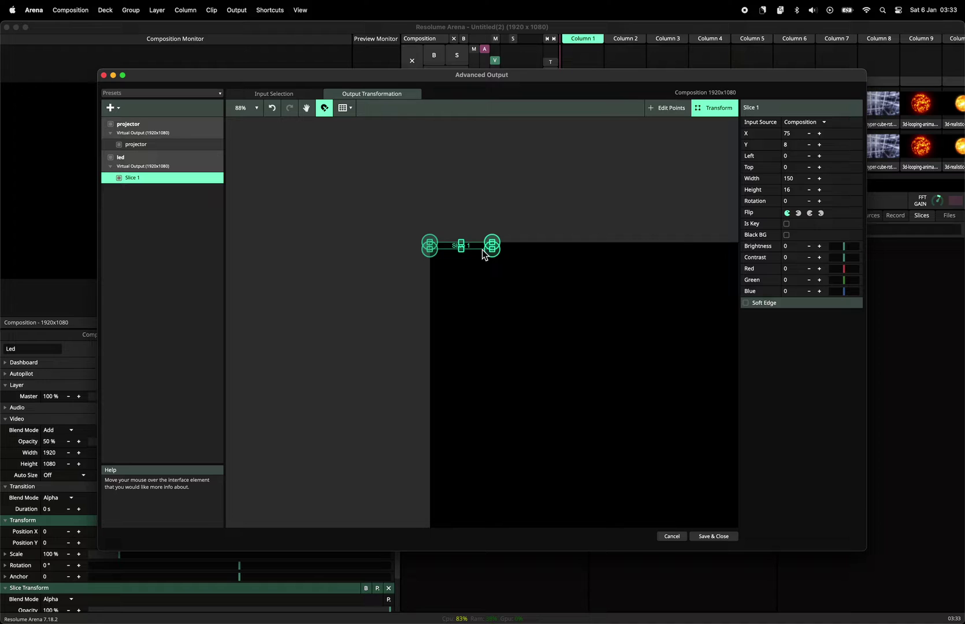
# Step: In Input Selection, make the led slice's input match its output shape
pyautogui.click(290, 95)
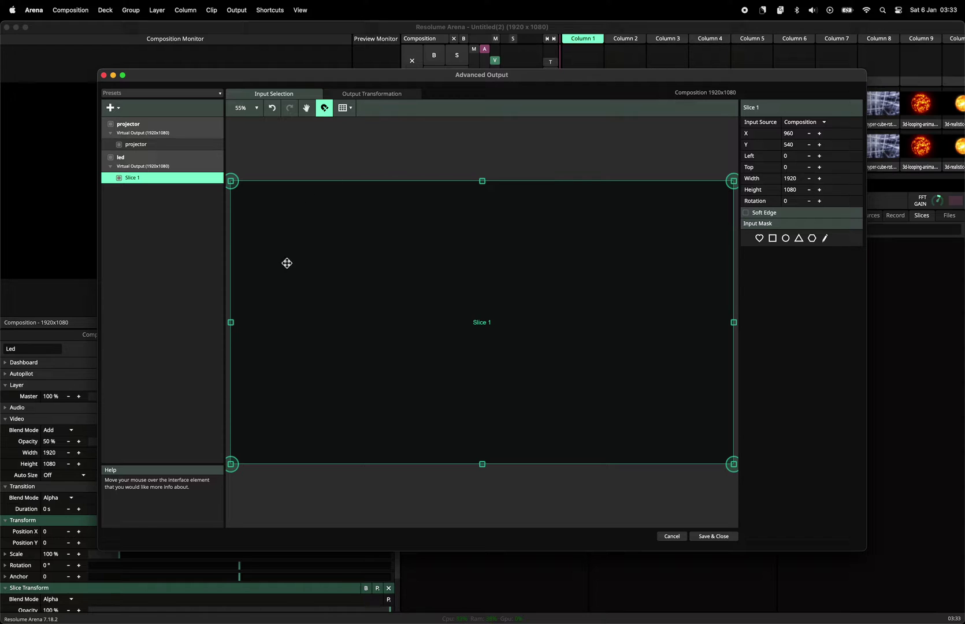
pyautogui.click(397, 96)
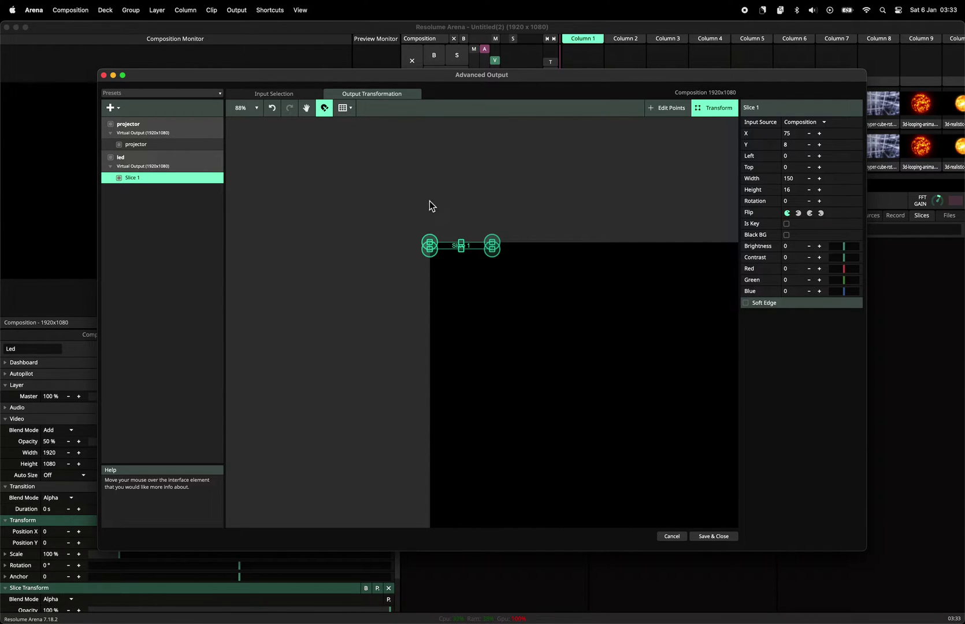
pyautogui.click(292, 94)
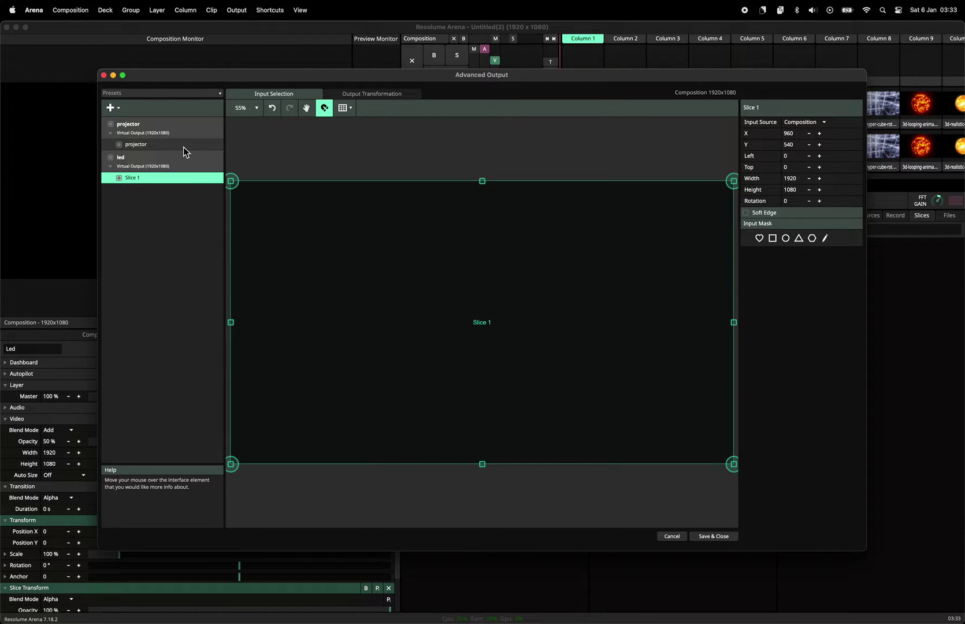
pyautogui.rightClick(134, 177)
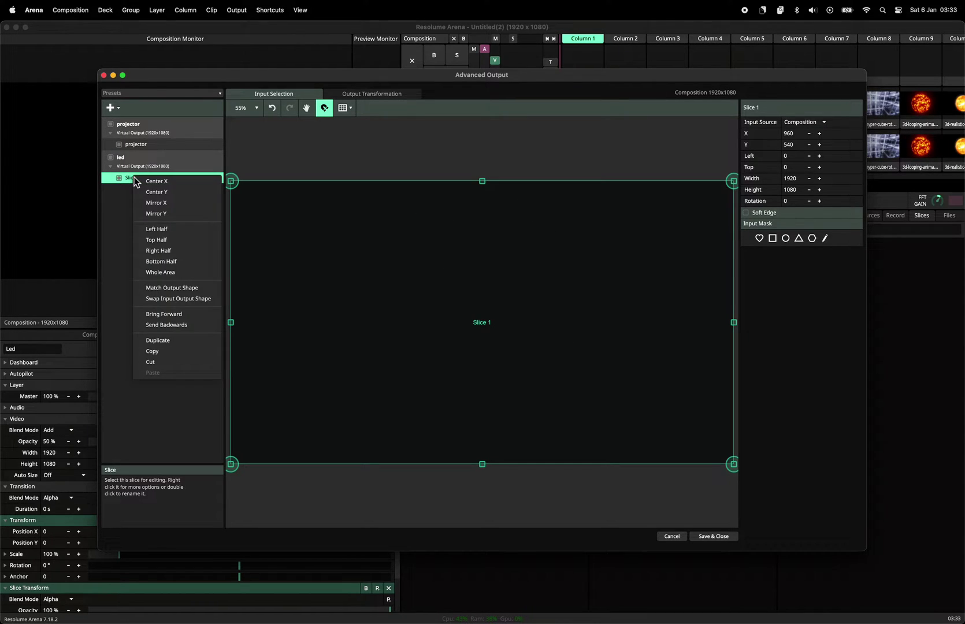
pyautogui.click(198, 287)
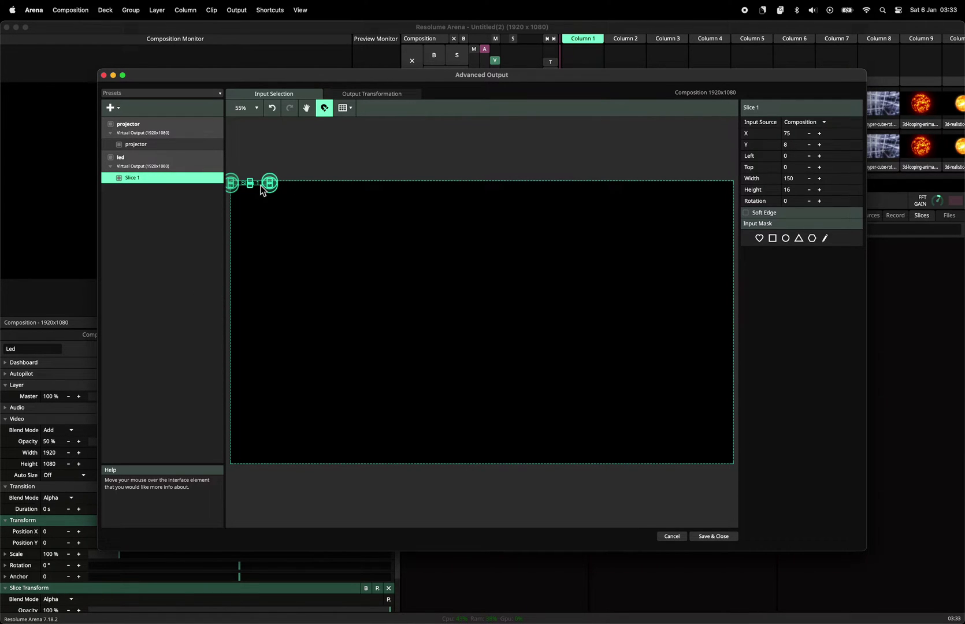
# Step: Stretch the led input strip to about 894.45×95.41 along the composition top
pyautogui.scroll(3, 269, 206)
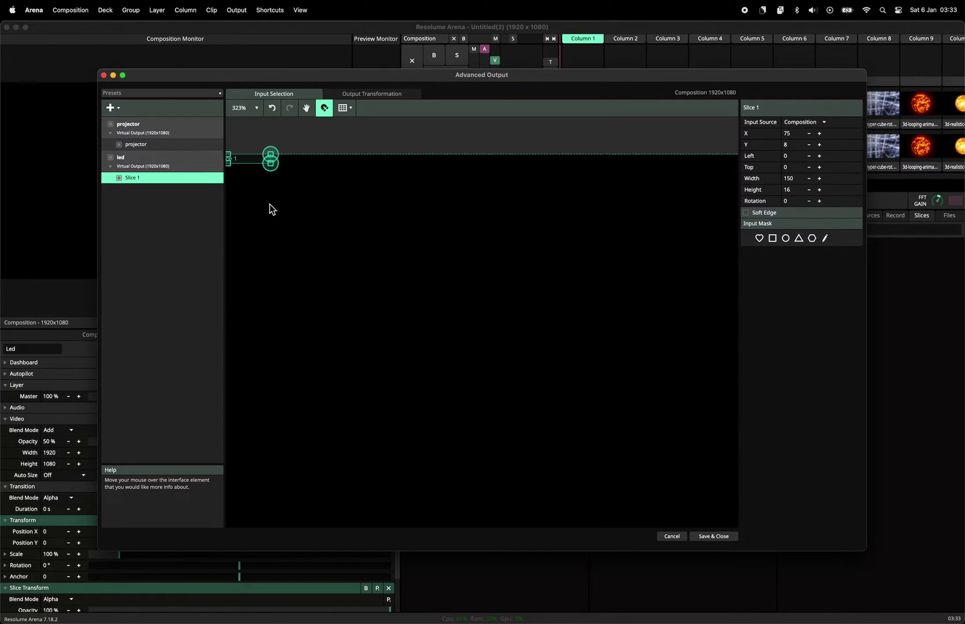
pyautogui.scroll(3, 269, 204)
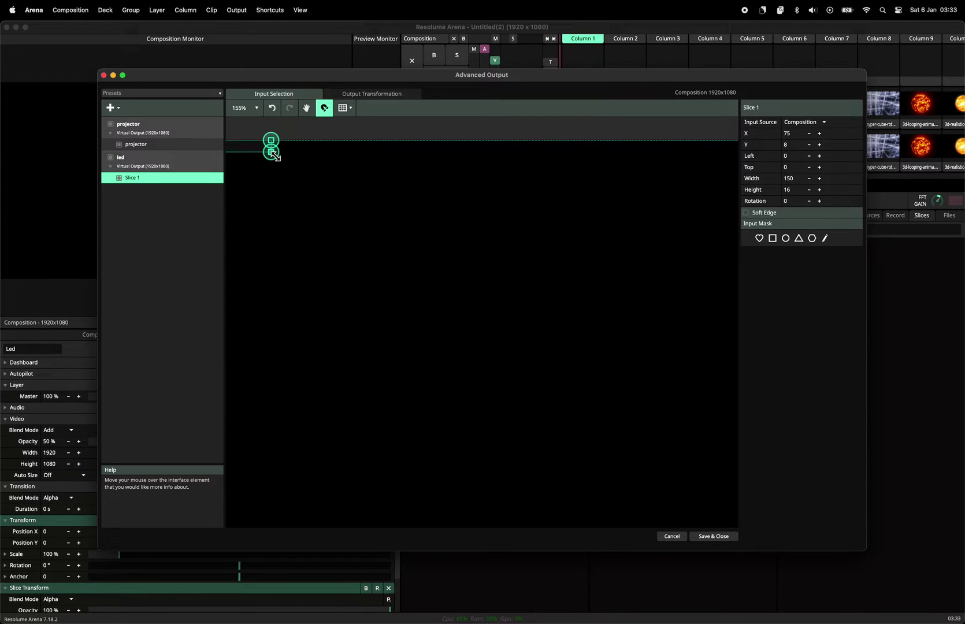
pyautogui.moveTo(273, 153); pyautogui.dragTo(813, 280)
pyautogui.scroll(-5, 630, 284)
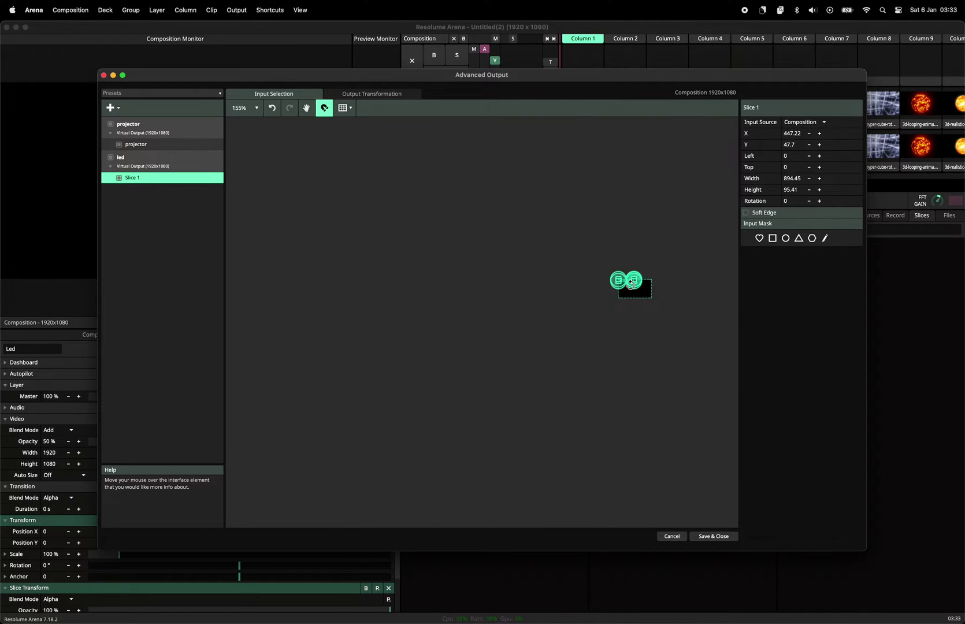
pyautogui.scroll(3, 630, 284)
pyautogui.scroll(1, 632, 288)
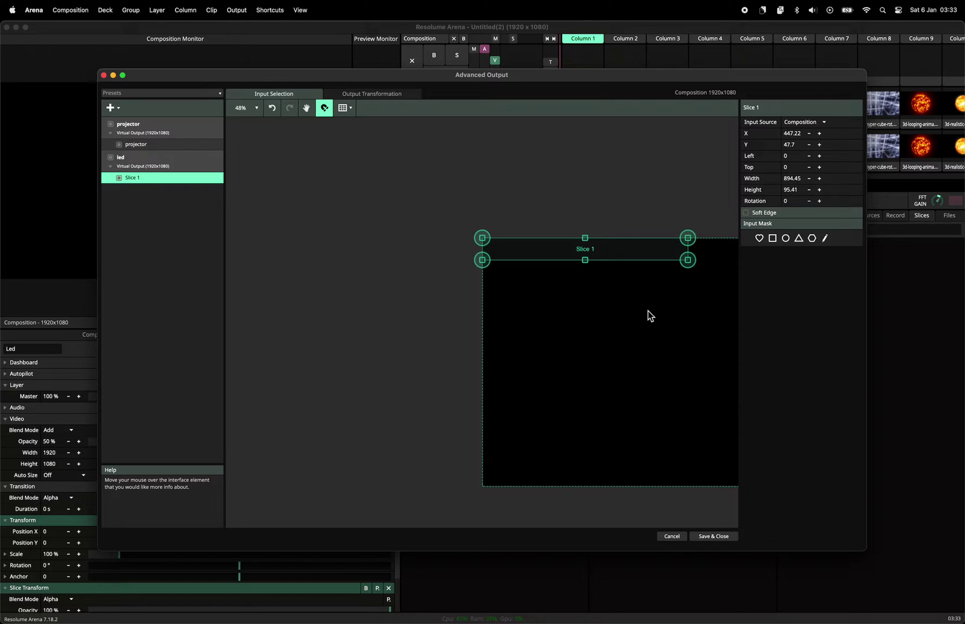
# Step: Widen the led slice's input to a 1920×204.8 top strip and rename the slice 'Led'
pyautogui.press('space')
pyautogui.moveTo(651, 317); pyautogui.dragTo(409, 298)
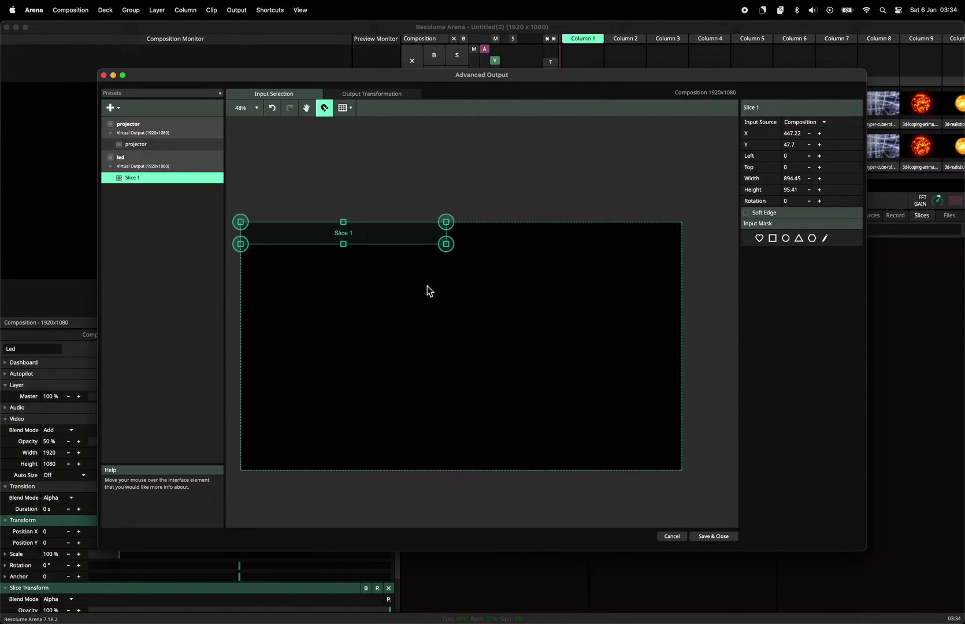
pyautogui.moveTo(447, 246); pyautogui.dragTo(681, 294)
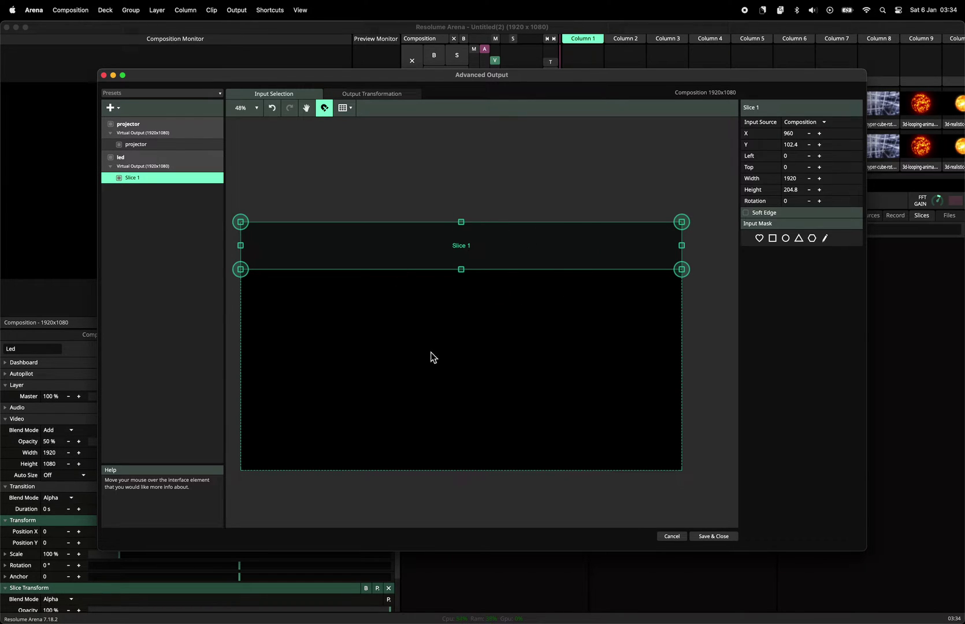
pyautogui.doubleClick(139, 178)
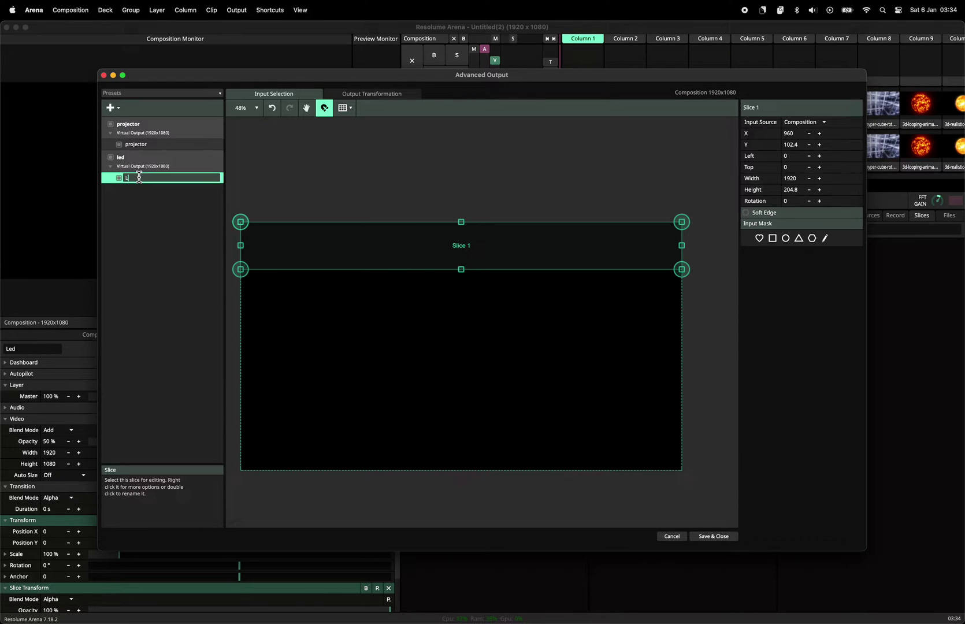
pyautogui.press('Return')
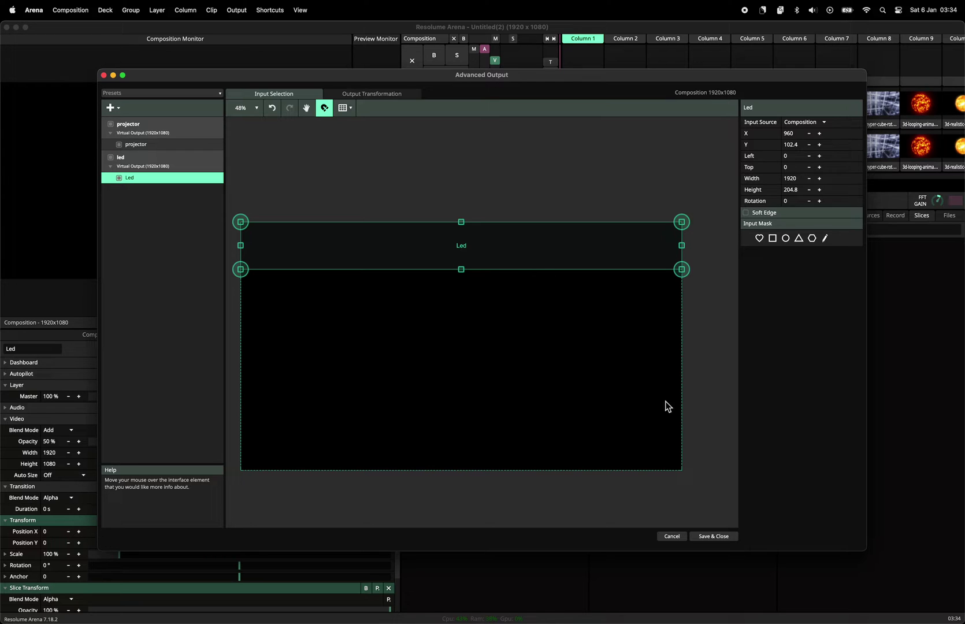
# Step: Save the output setup, route projector and Led slices to their layers, and play explosion and cube clips
pyautogui.click(716, 537)
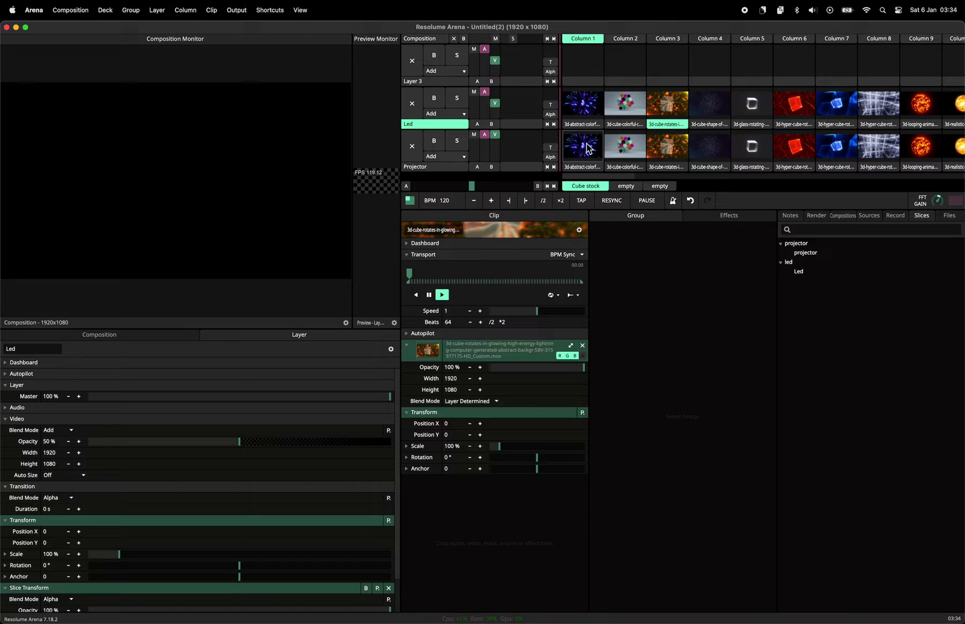
pyautogui.click(425, 167)
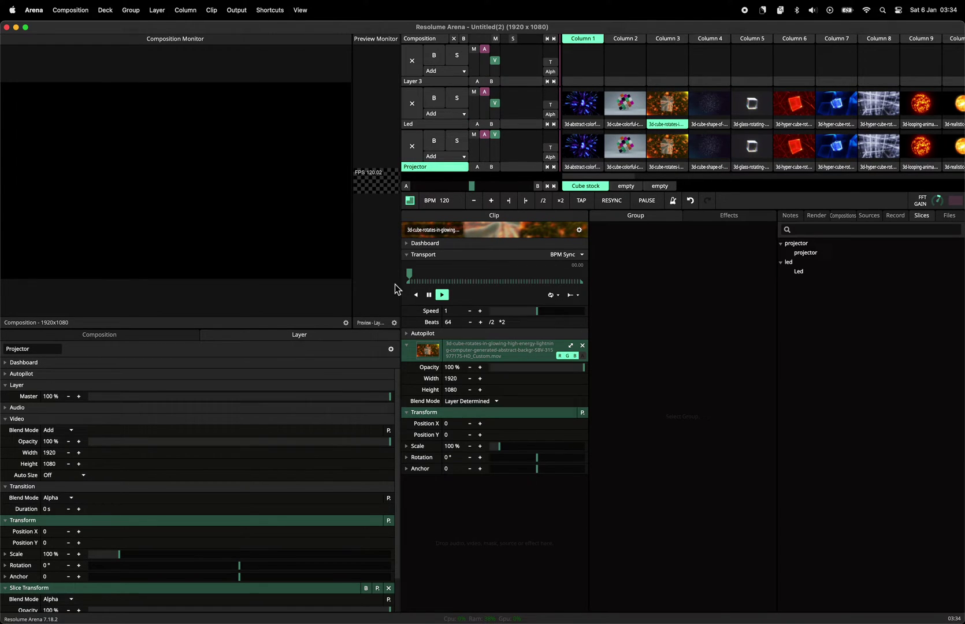
pyautogui.scroll(-2, 297, 482)
pyautogui.scroll(2, 297, 482)
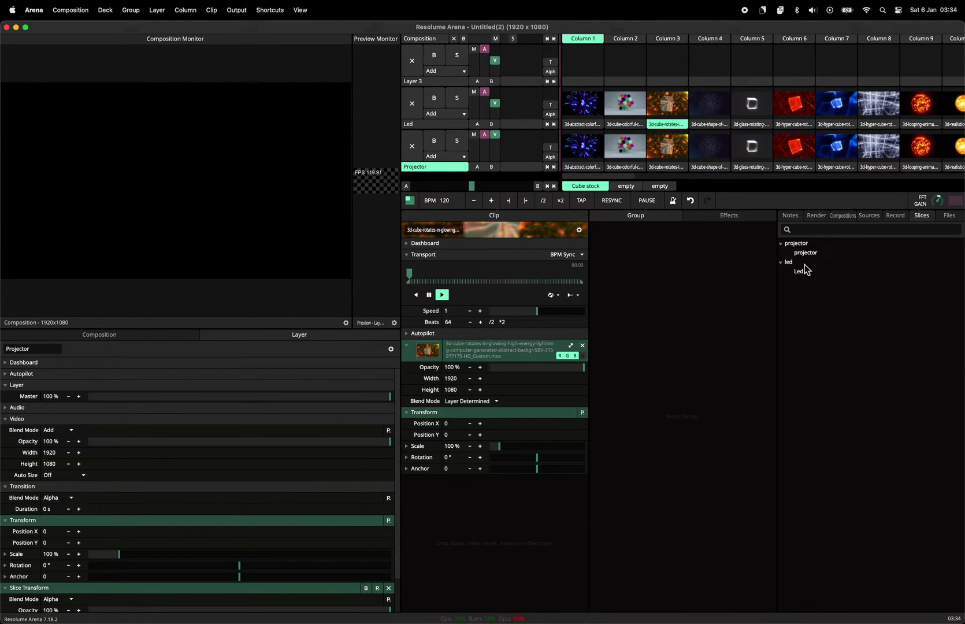
pyautogui.moveTo(806, 252); pyautogui.dragTo(426, 148)
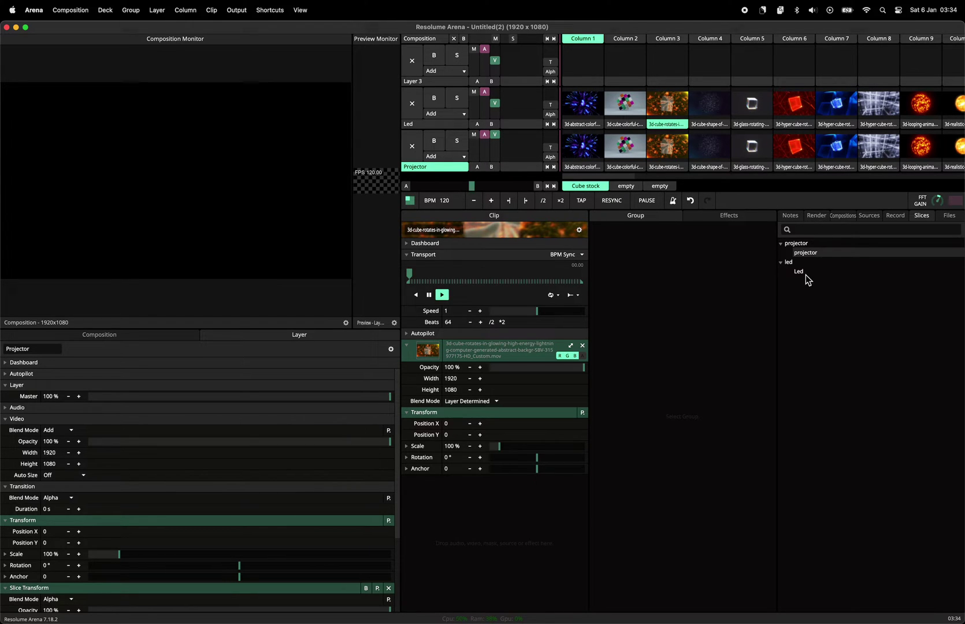
pyautogui.moveTo(808, 279); pyautogui.dragTo(565, 122)
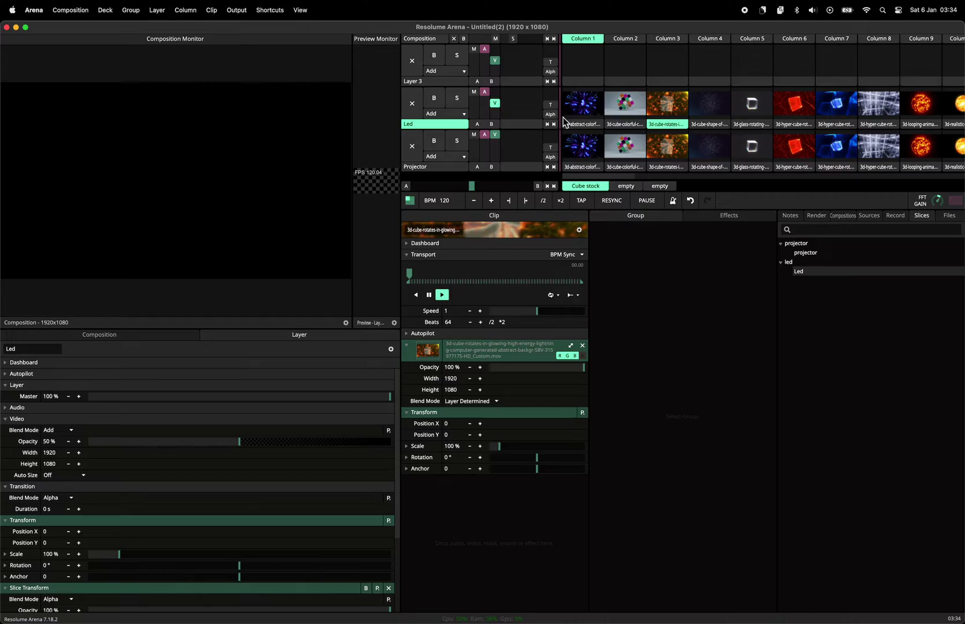
pyautogui.click(582, 148)
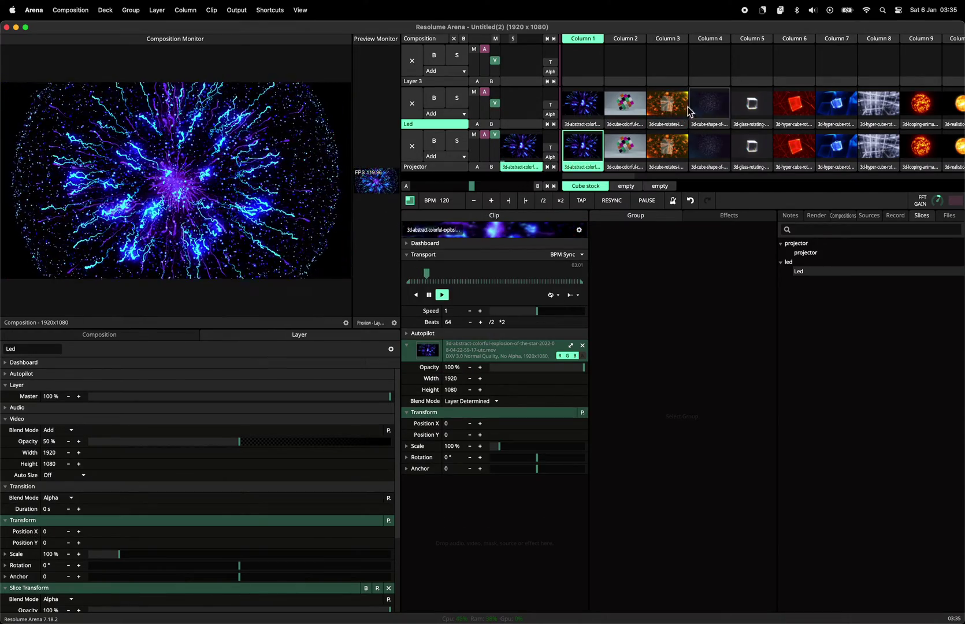
pyautogui.click(668, 105)
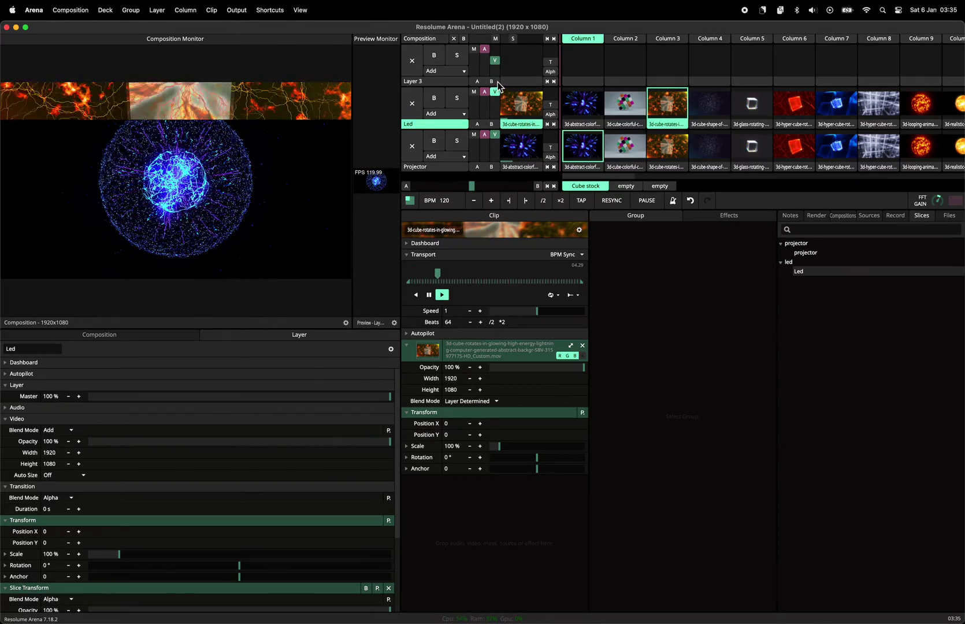
# Step: Reopen Advanced Output and view the projector and Led slices in Output Transformation
pyautogui.click(234, 10)
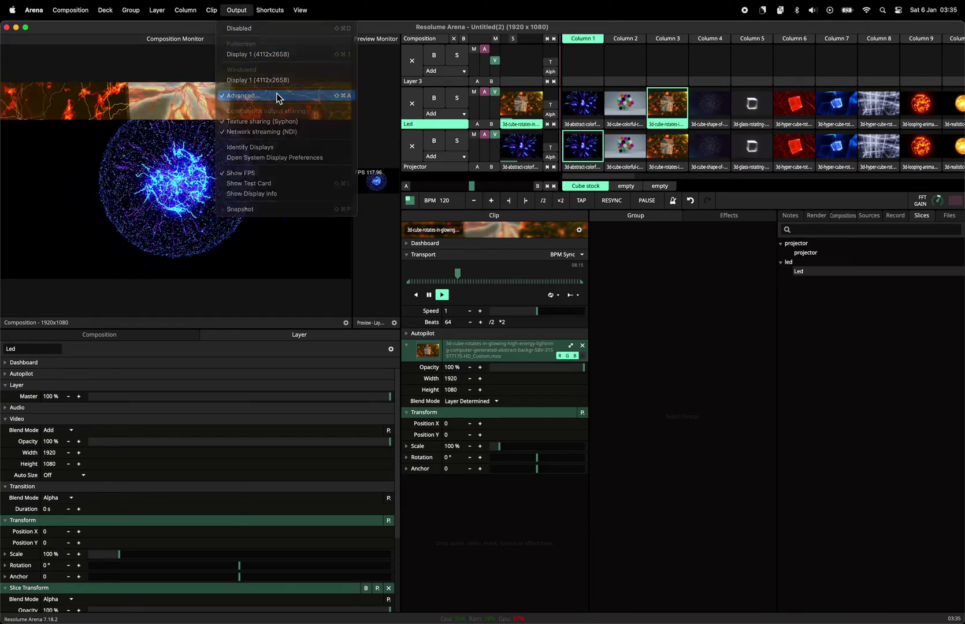
pyautogui.click(277, 97)
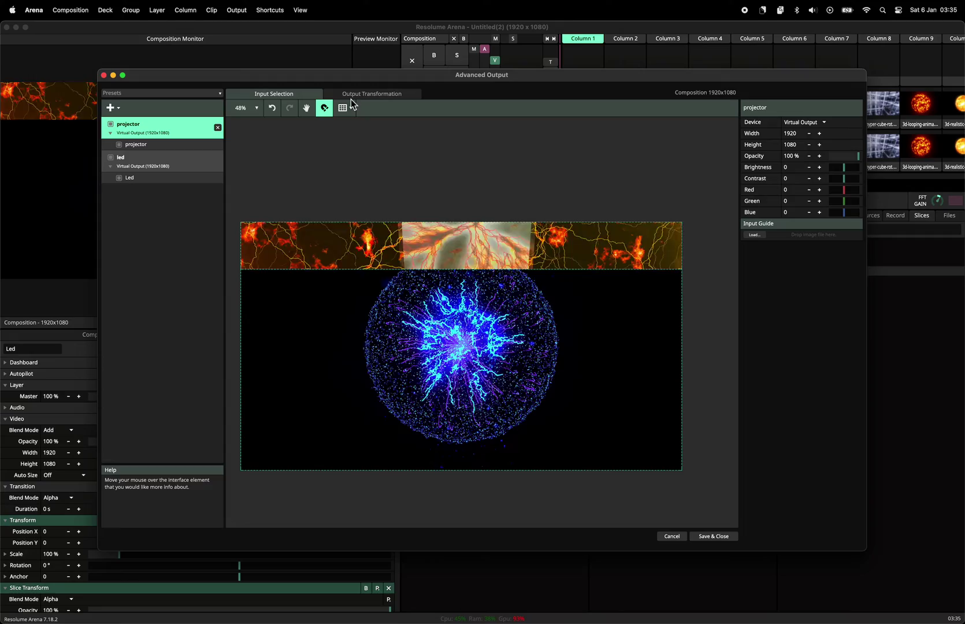
pyautogui.click(139, 144)
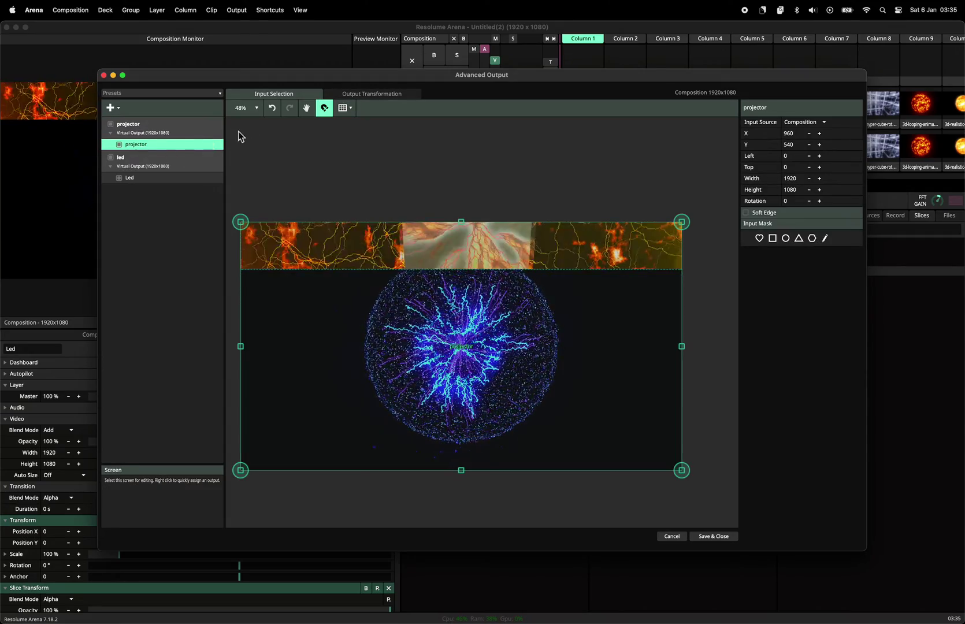
pyautogui.click(358, 98)
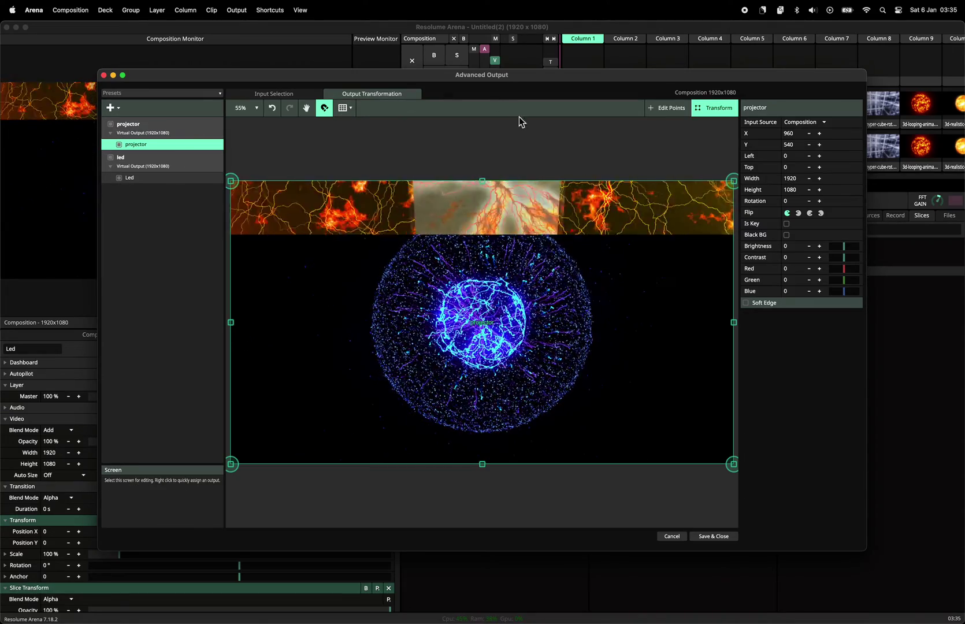
pyautogui.scroll(-6, 472, 204)
pyautogui.scroll(2, 472, 203)
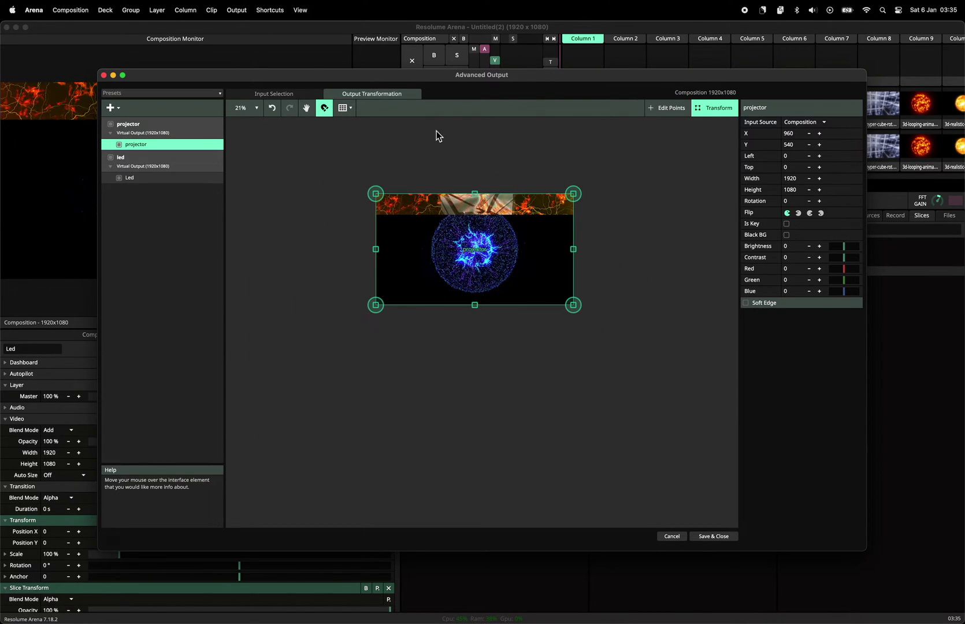
pyautogui.click(291, 188)
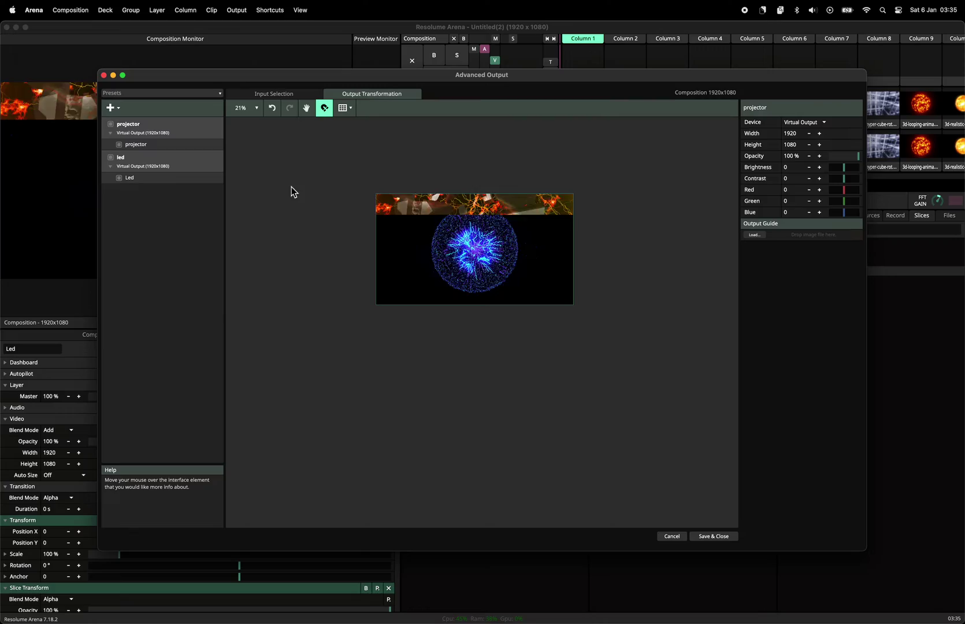
pyautogui.click(134, 178)
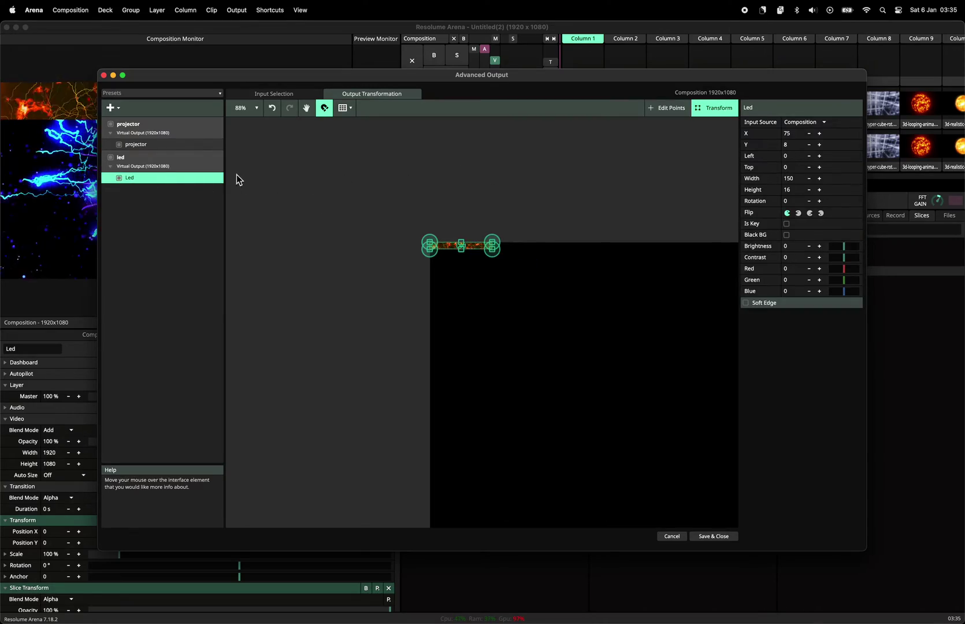
# Step: Drag the Led input area above the composition's top edge, then select both slices together
pyautogui.click(274, 93)
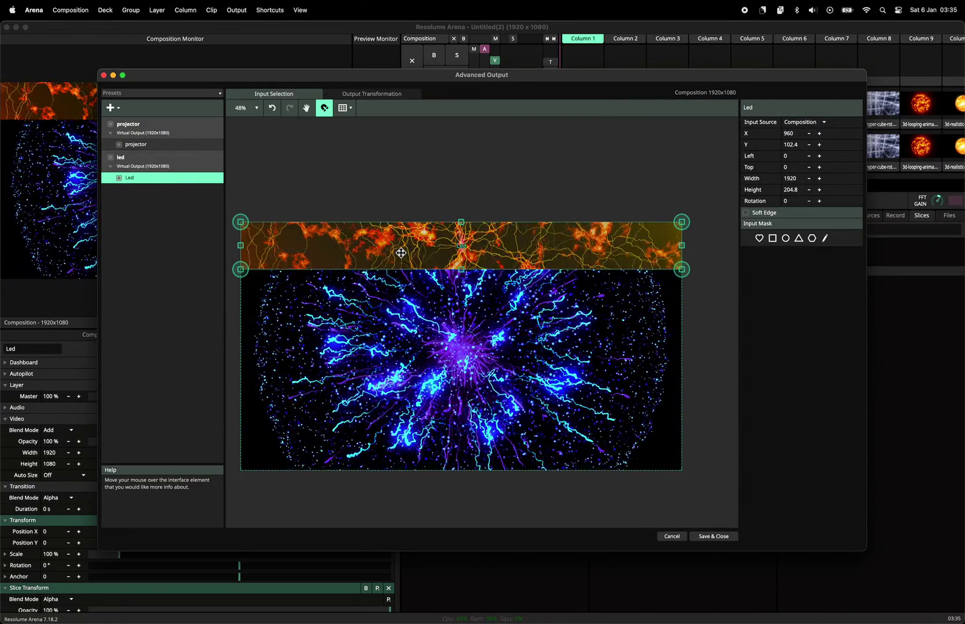
pyautogui.moveTo(401, 248); pyautogui.dragTo(397, 201)
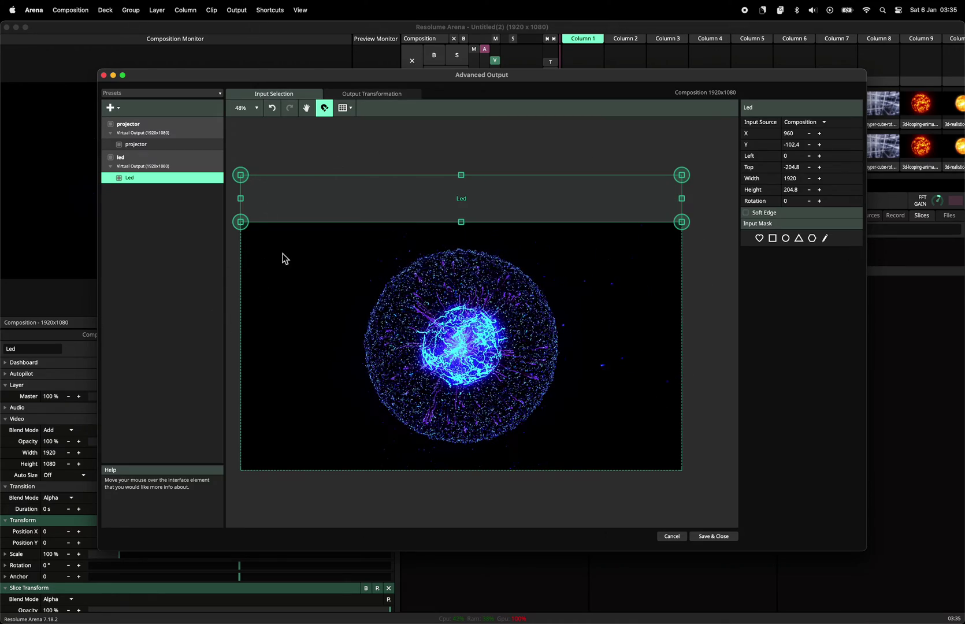
pyautogui.scroll(-5, 336, 163)
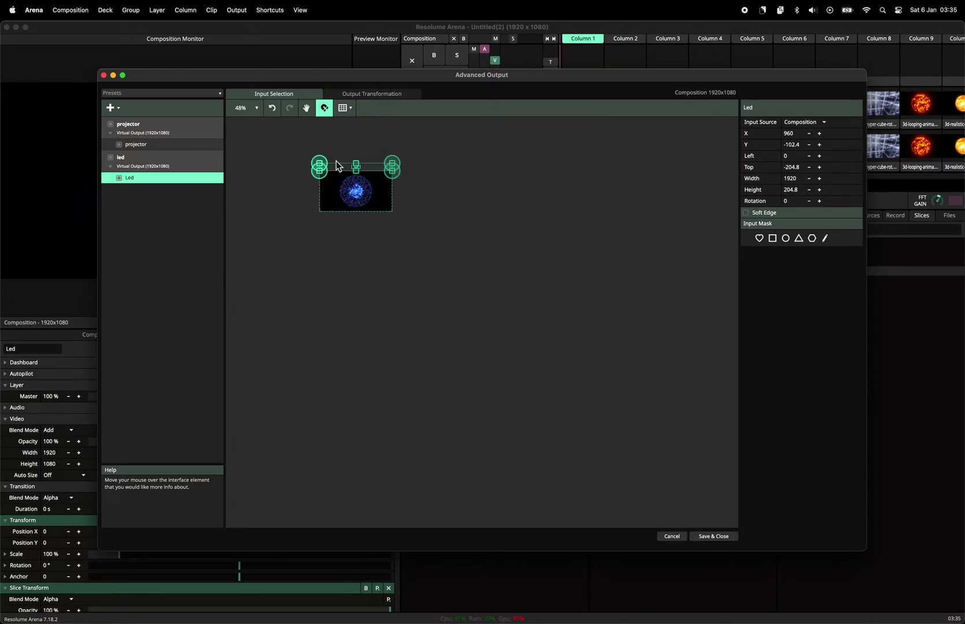
pyautogui.scroll(3, 336, 162)
pyautogui.moveTo(259, 146); pyautogui.dragTo(566, 303)
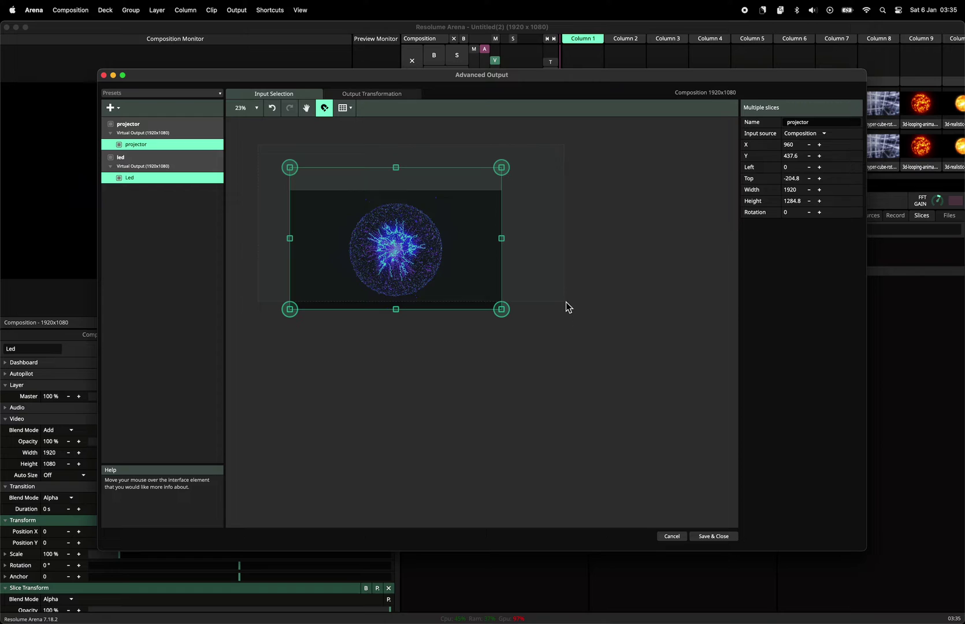
pyautogui.moveTo(571, 353); pyautogui.dragTo(571, 352)
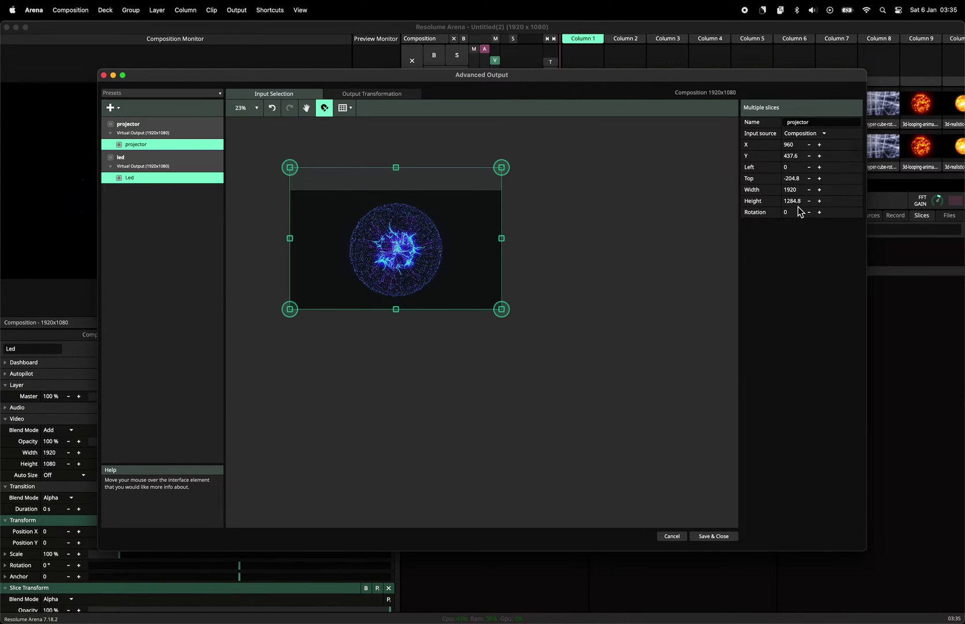
# Step: Set the composition height to 1284 in Composition Settings, making it 1920×1284
pyautogui.click(85, 11)
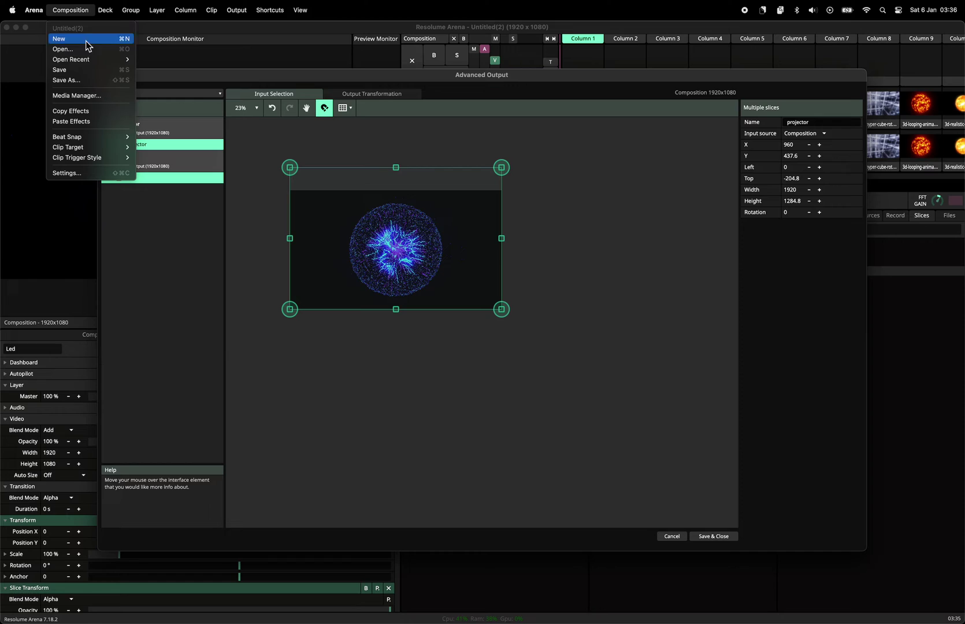
pyautogui.click(96, 175)
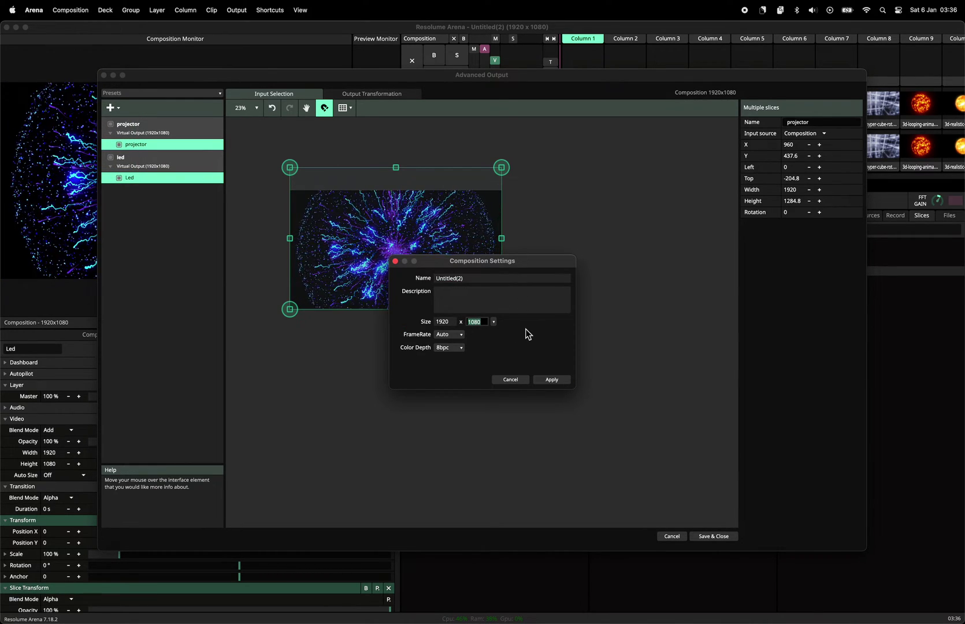
pyautogui.write('1284')
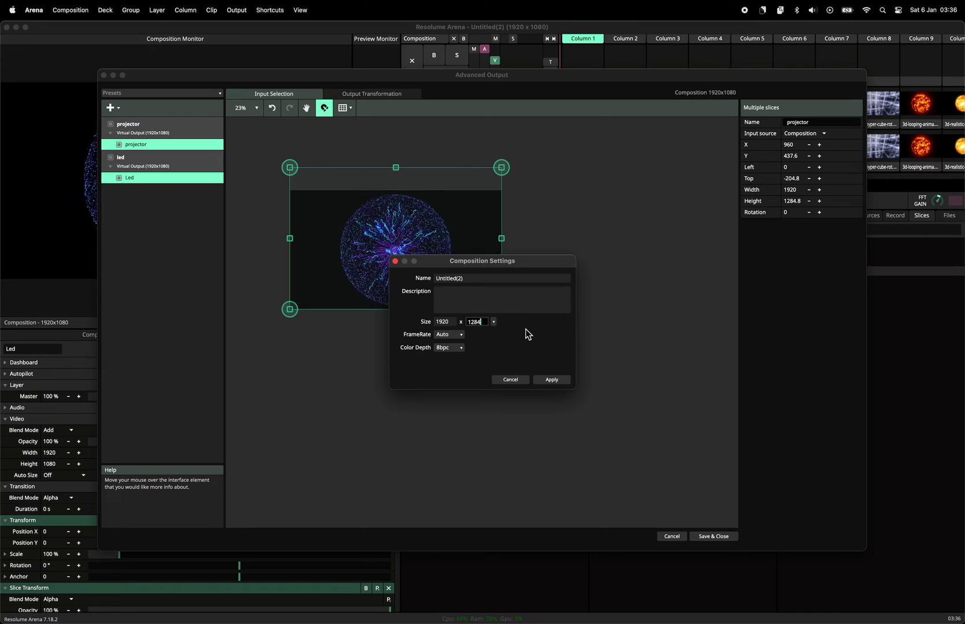
pyautogui.click(568, 378)
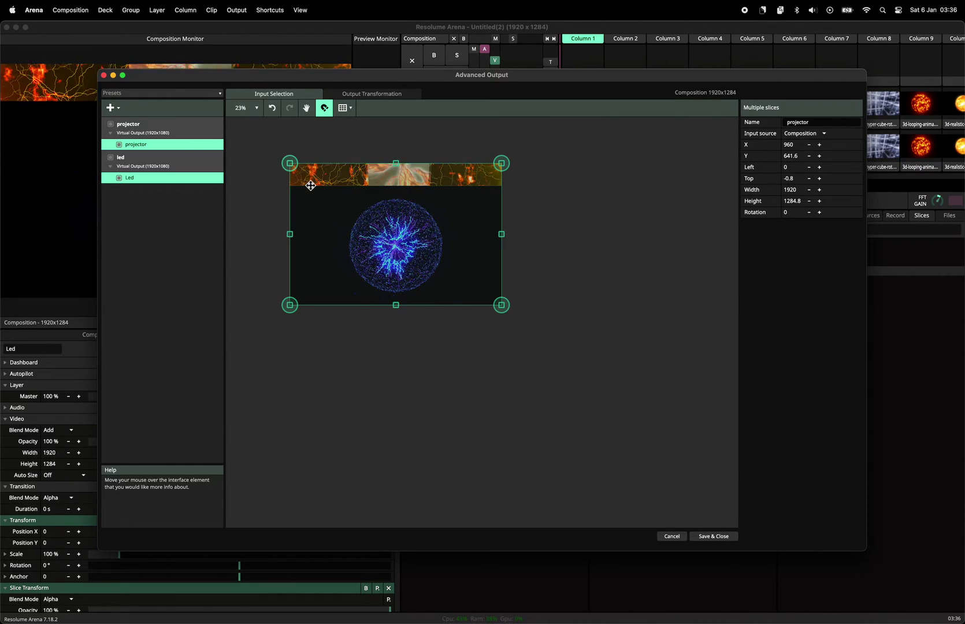
# Step: Select the Led slice in the Output Transformation view
pyautogui.click(223, 165)
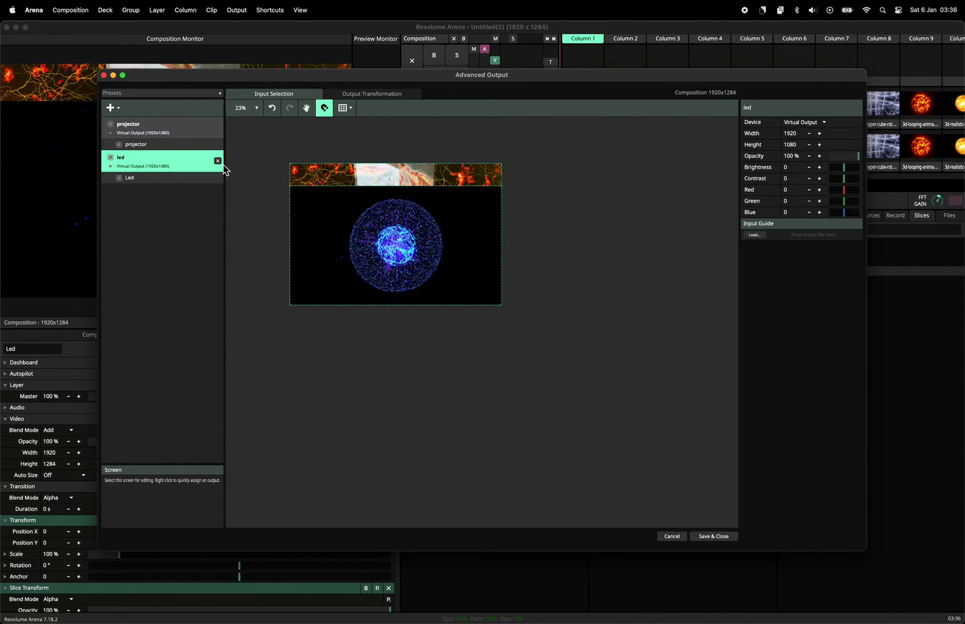
pyautogui.click(179, 146)
pyautogui.click(362, 95)
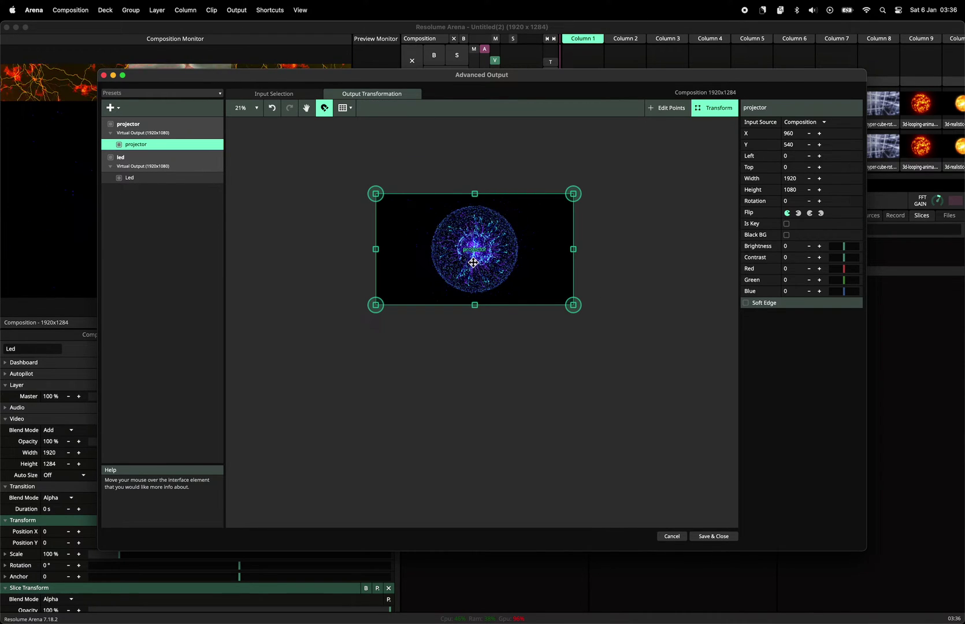
pyautogui.click(147, 178)
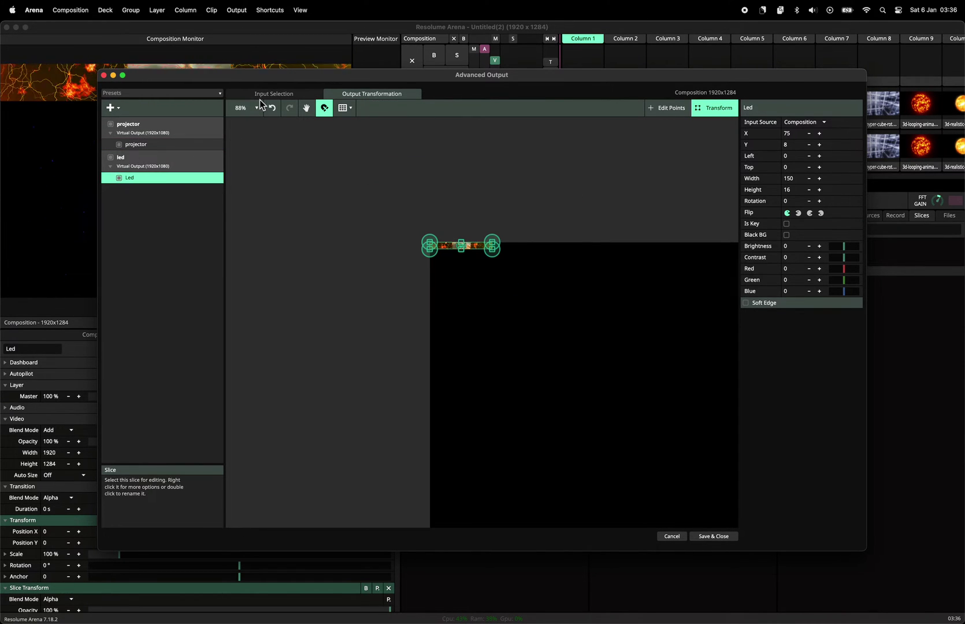
# Step: Zoom and pan the output canvas to centre on the 150×16 Led strip
pyautogui.scroll(-5, 439, 248)
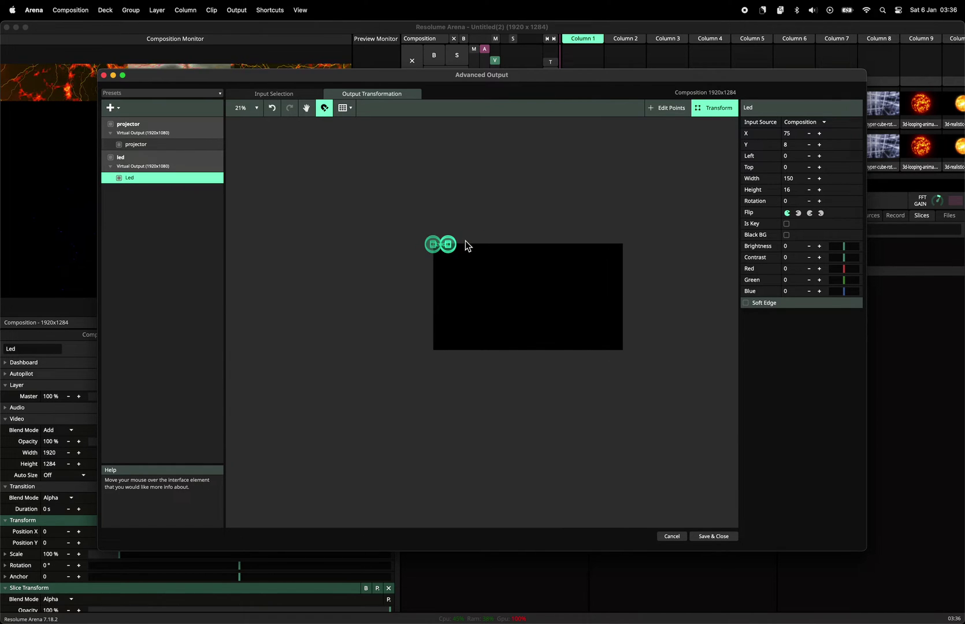
pyautogui.scroll(6, 466, 241)
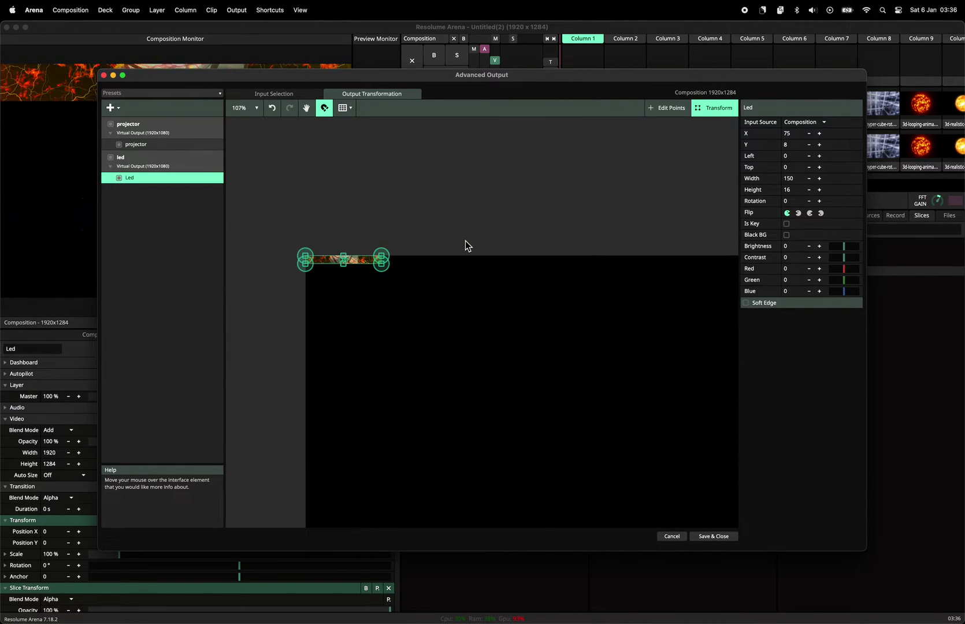
pyautogui.hscroll(-3, 401, 218)
pyautogui.scroll(5, 485, 225)
pyautogui.scroll(-5, 484, 224)
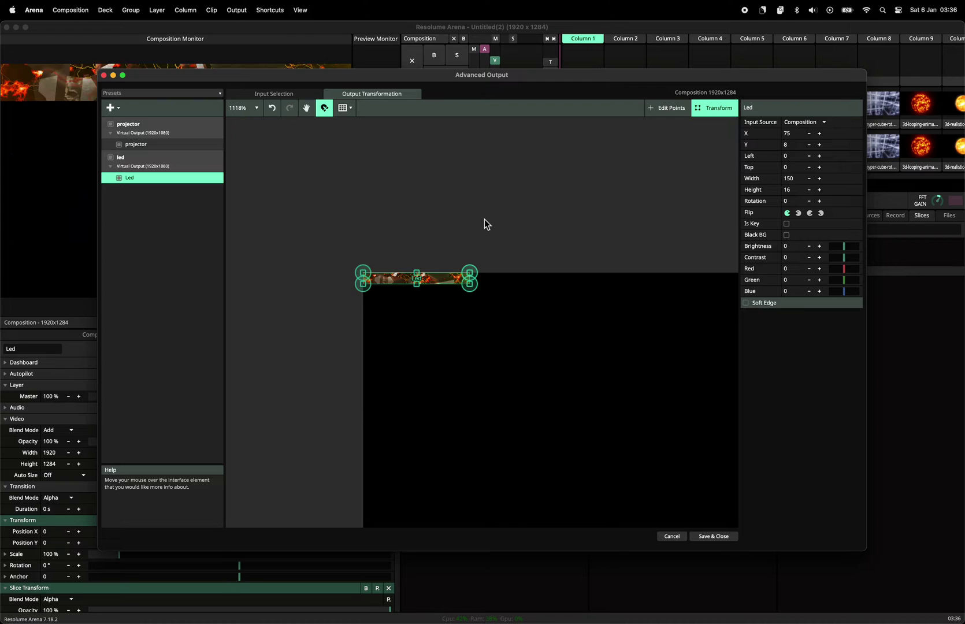
pyautogui.scroll(3, 485, 218)
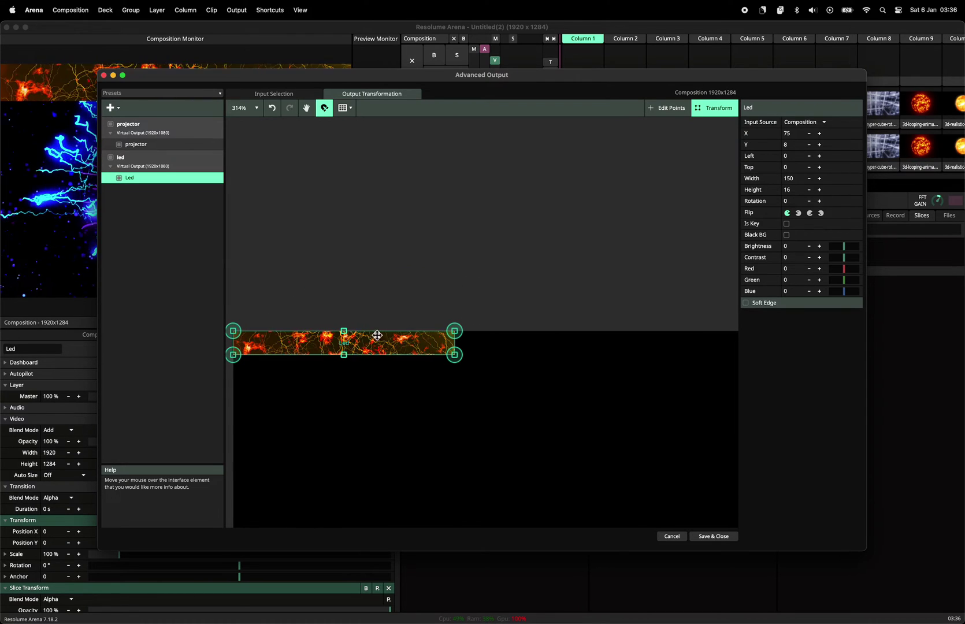
pyautogui.scroll(-2, 443, 285)
pyautogui.press('space')
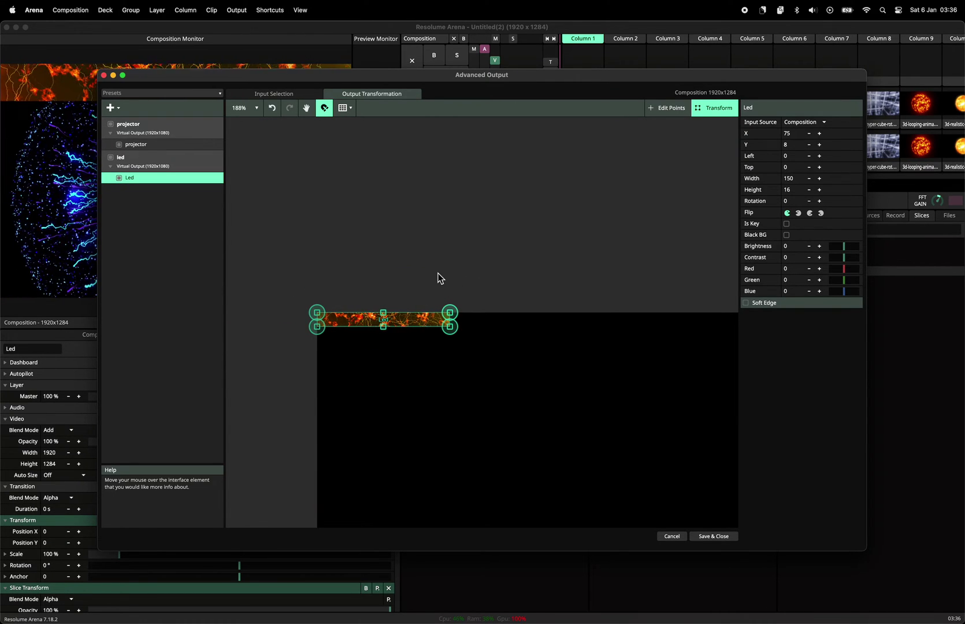
pyautogui.moveTo(442, 269); pyautogui.dragTo(395, 155)
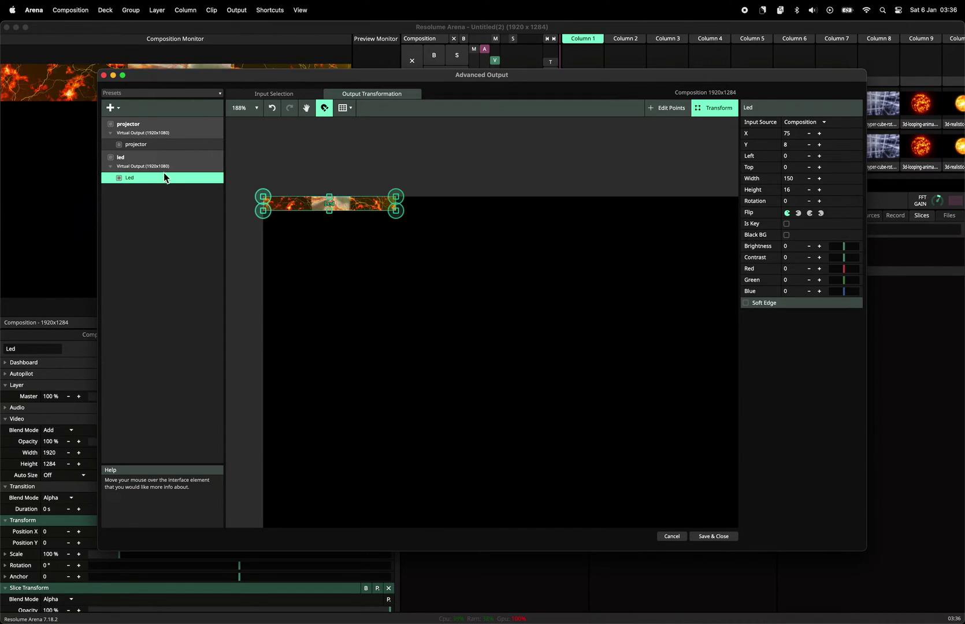
# Step: Add a third screen named 'vertual screen'
pyautogui.click(118, 111)
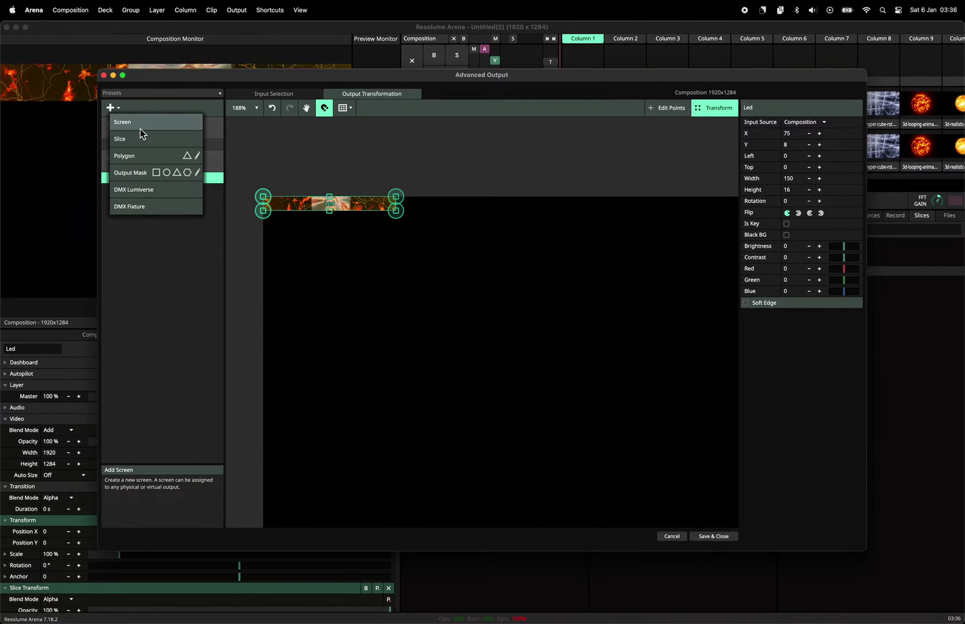
pyautogui.click(143, 124)
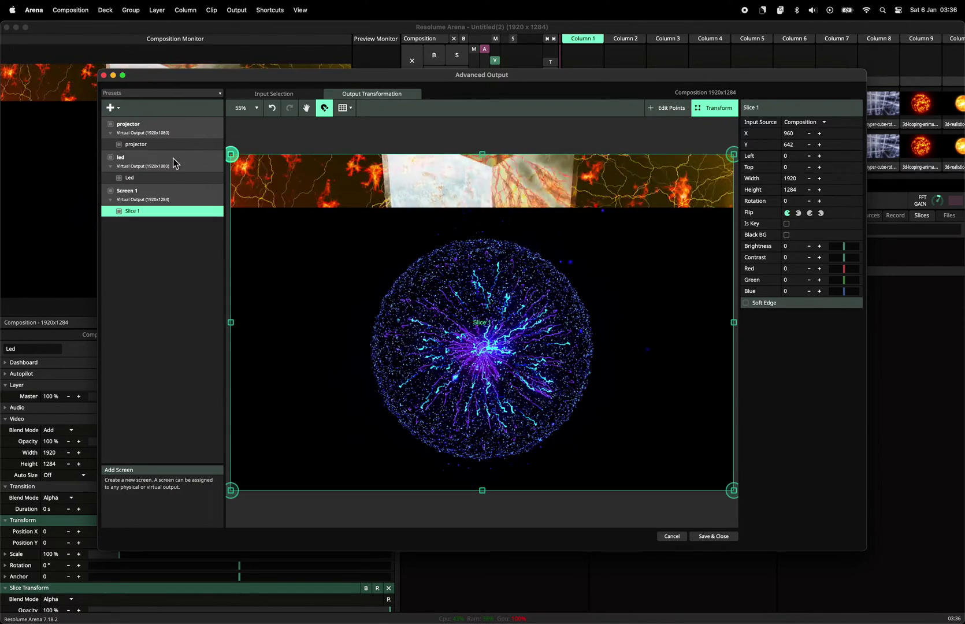
pyautogui.doubleClick(126, 191)
pyautogui.write('ver')
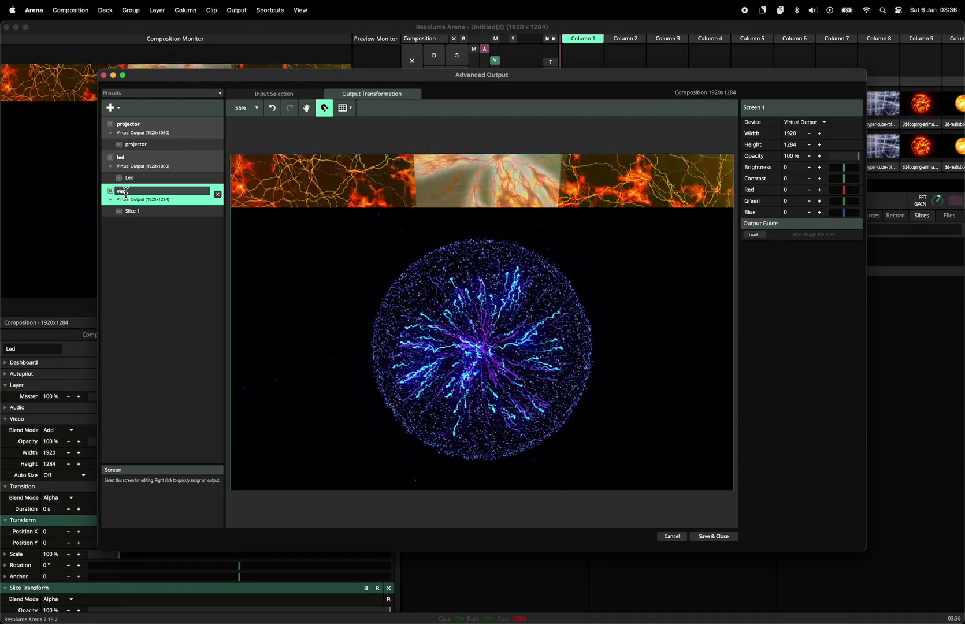
pyautogui.write('t')
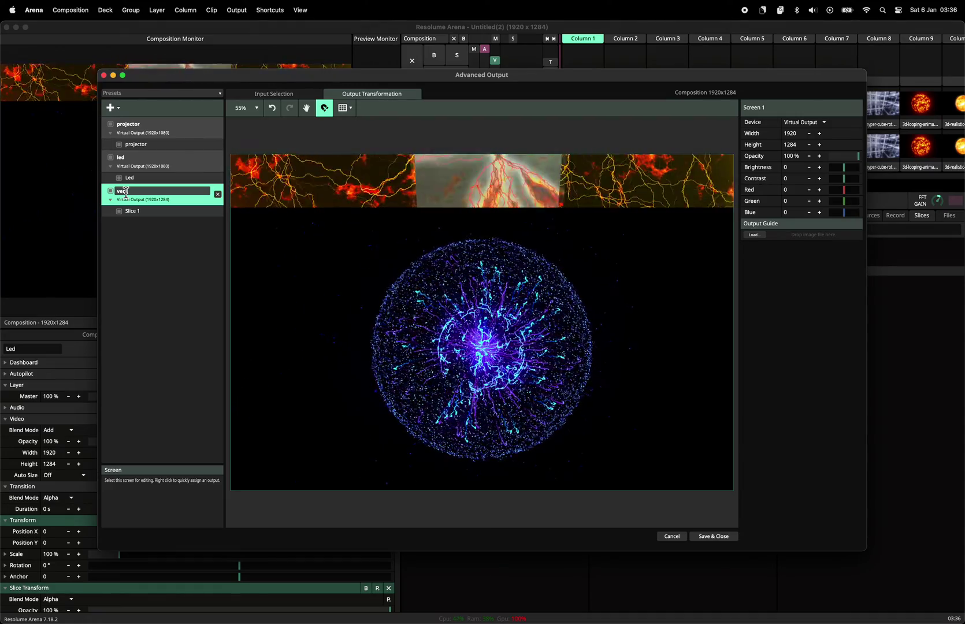
pyautogui.write('u')
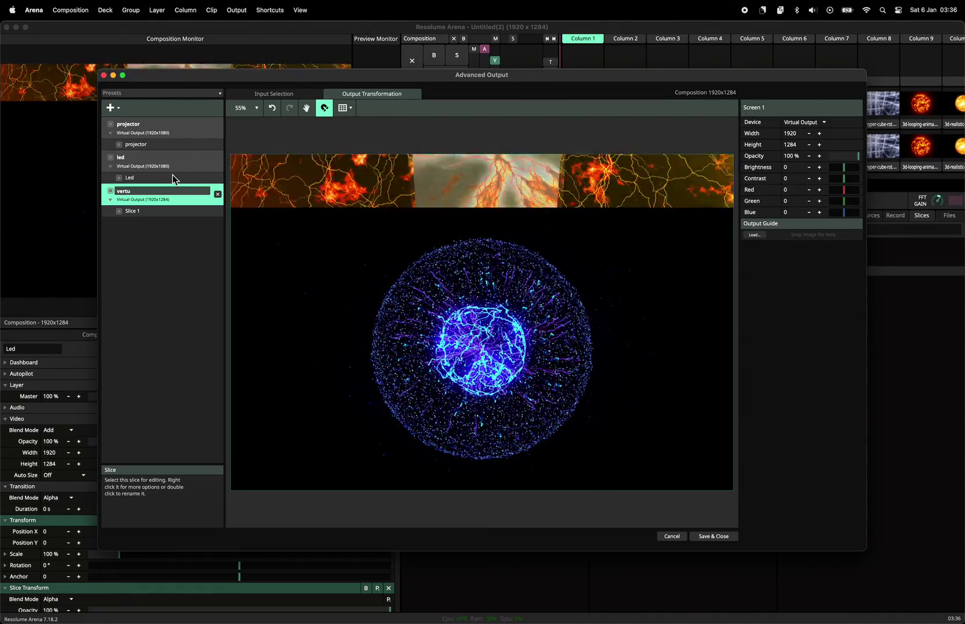
pyautogui.write('al s')
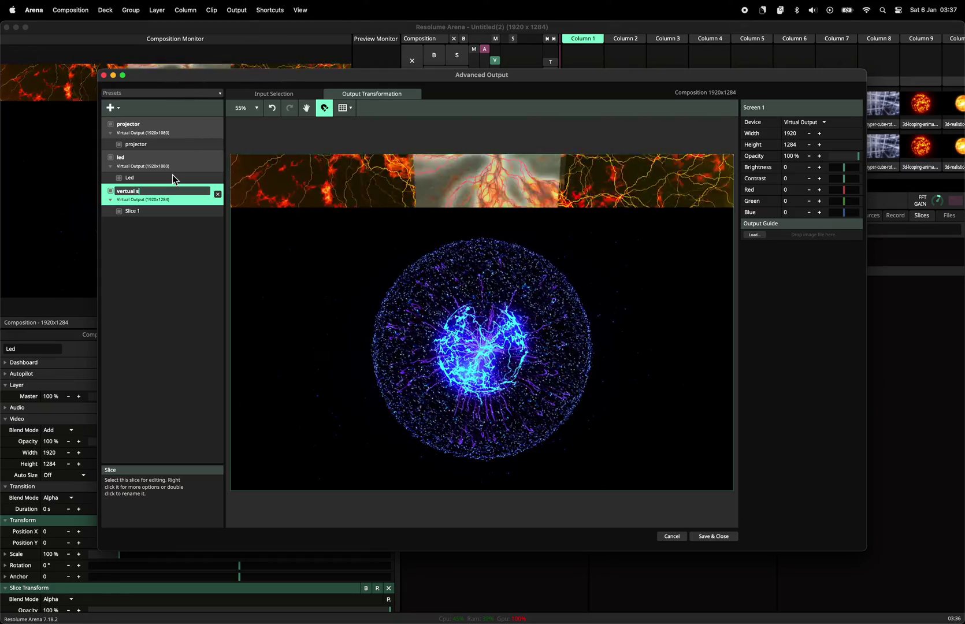
pyautogui.write('creen')
pyautogui.press('Return')
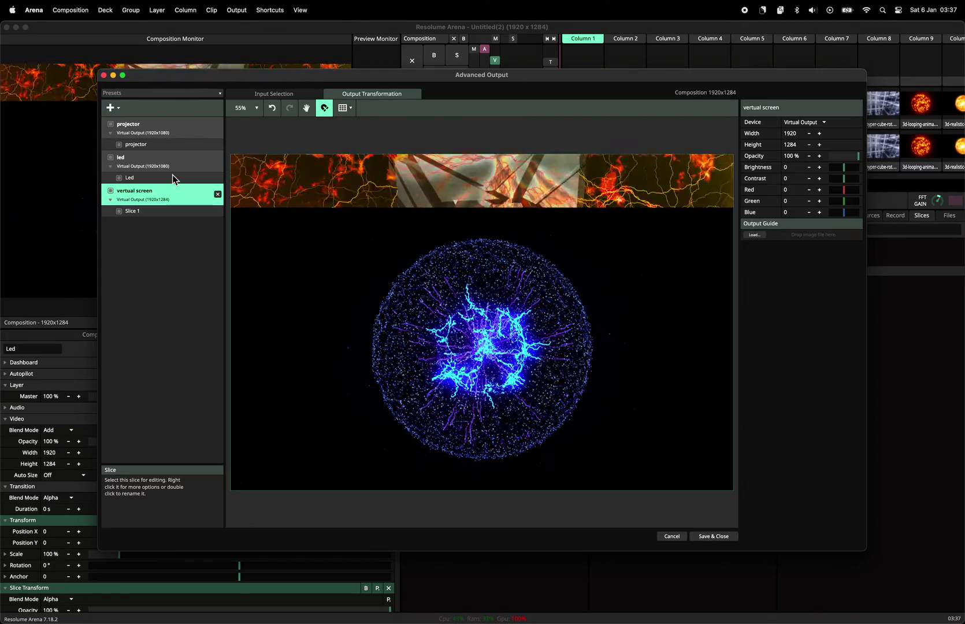
# Step: Rename its slice to 'Total', then save and close the output setup
pyautogui.click(137, 212)
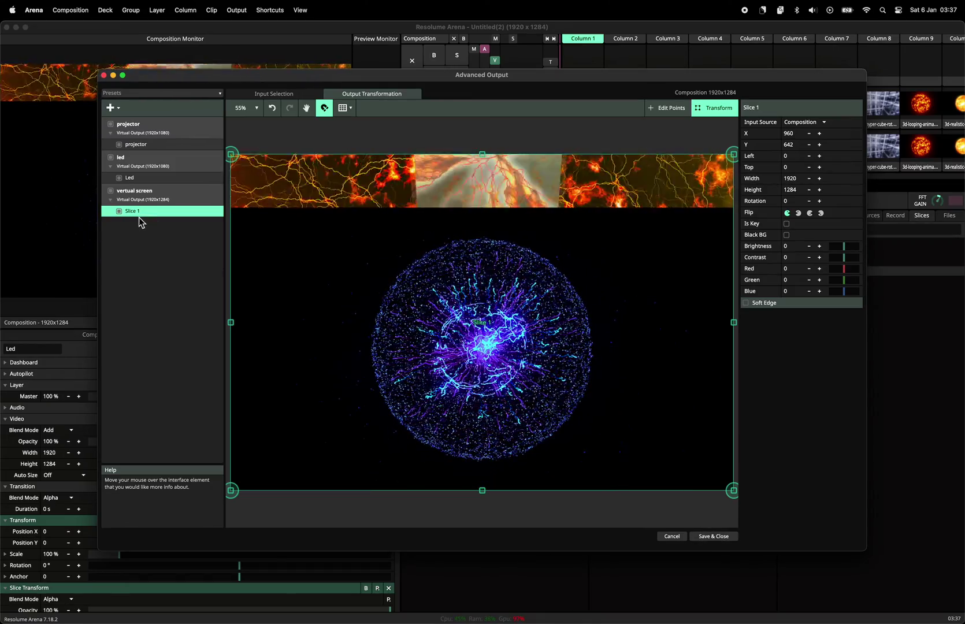
pyautogui.doubleClick(137, 214)
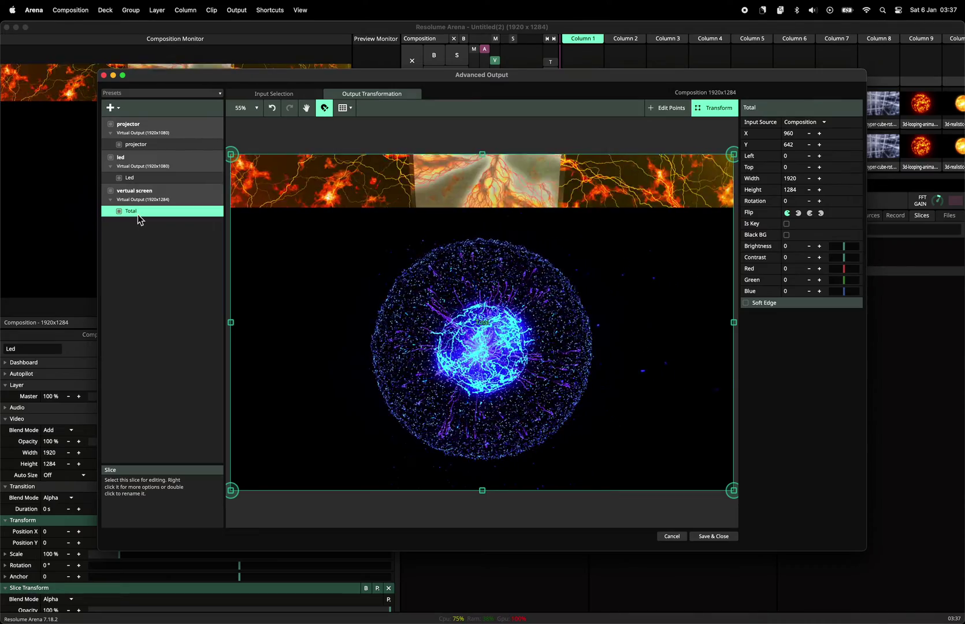
pyautogui.press('Return')
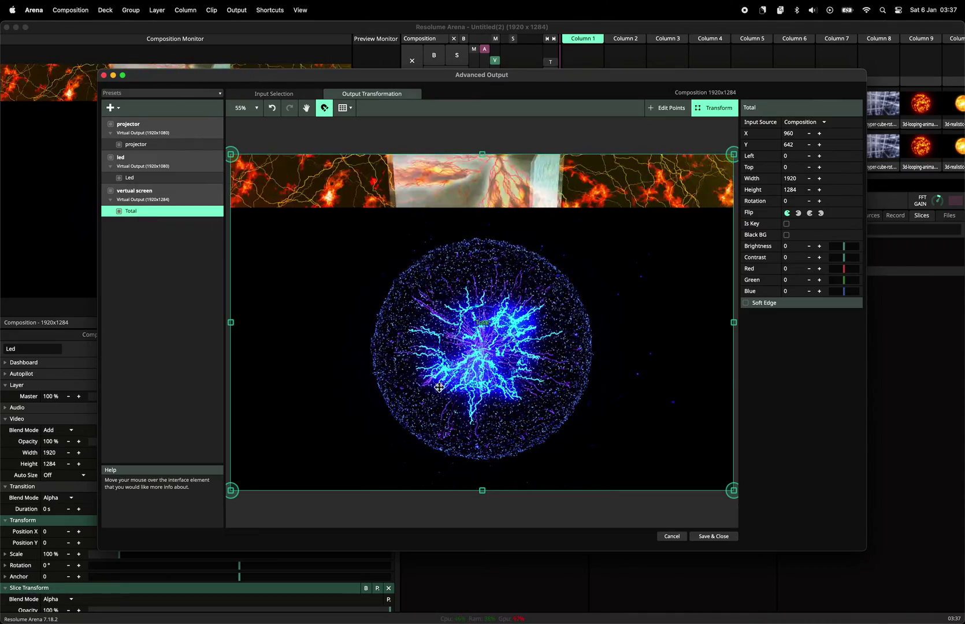
pyautogui.click(714, 536)
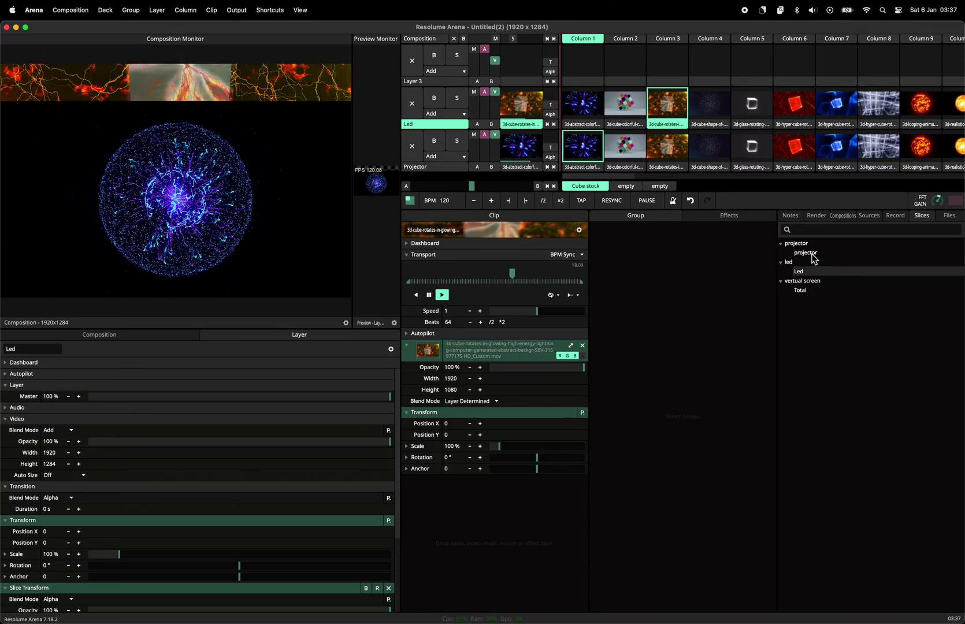
# Step: Route Layer 3 to the projector slice and place the Column 7 hyper-cube clip on it at 1920×1080
pyautogui.moveTo(812, 255); pyautogui.dragTo(435, 68)
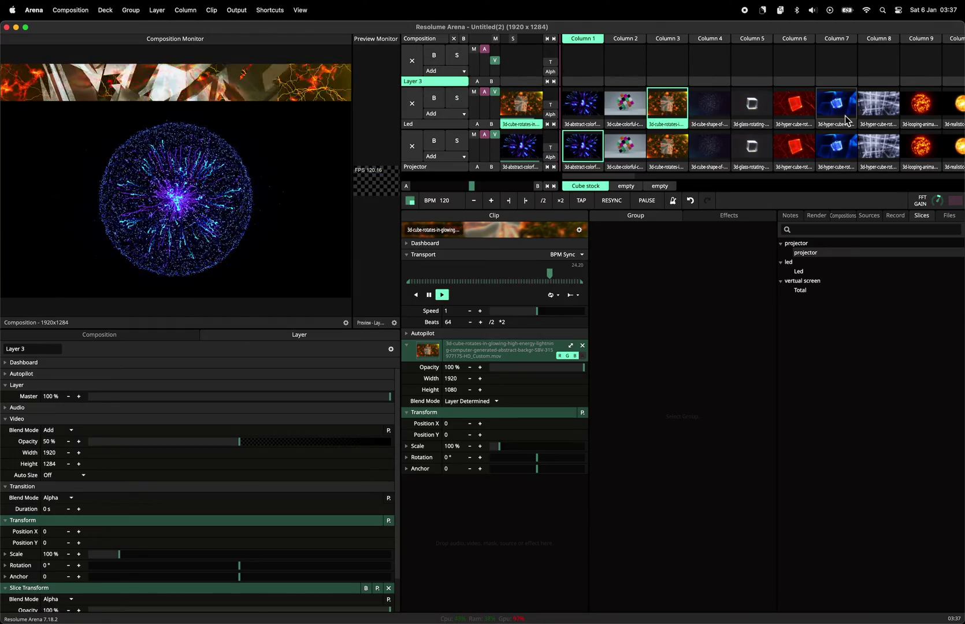
pyautogui.moveTo(839, 124); pyautogui.dragTo(840, 66)
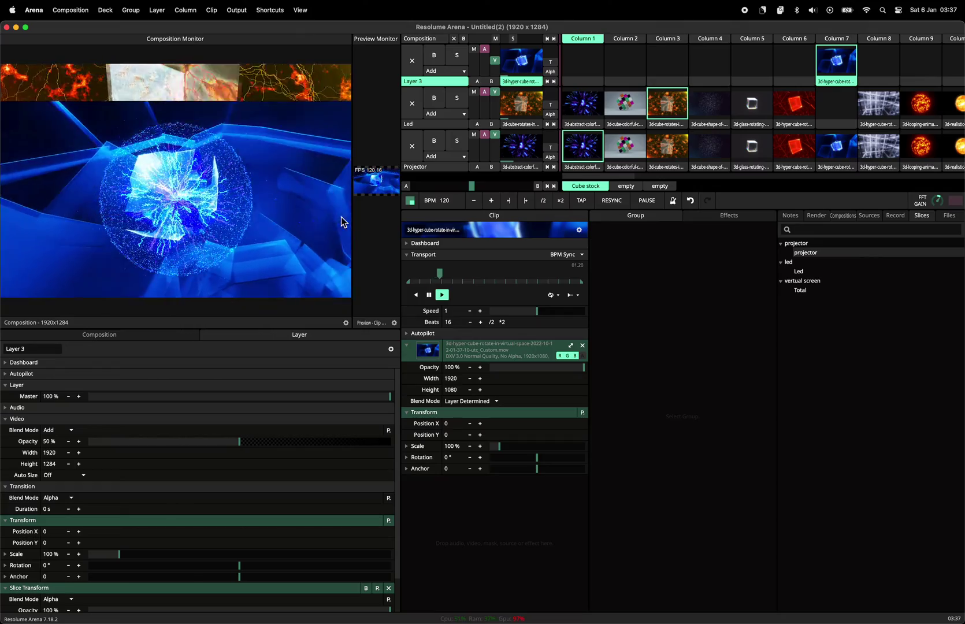
pyautogui.click(571, 345)
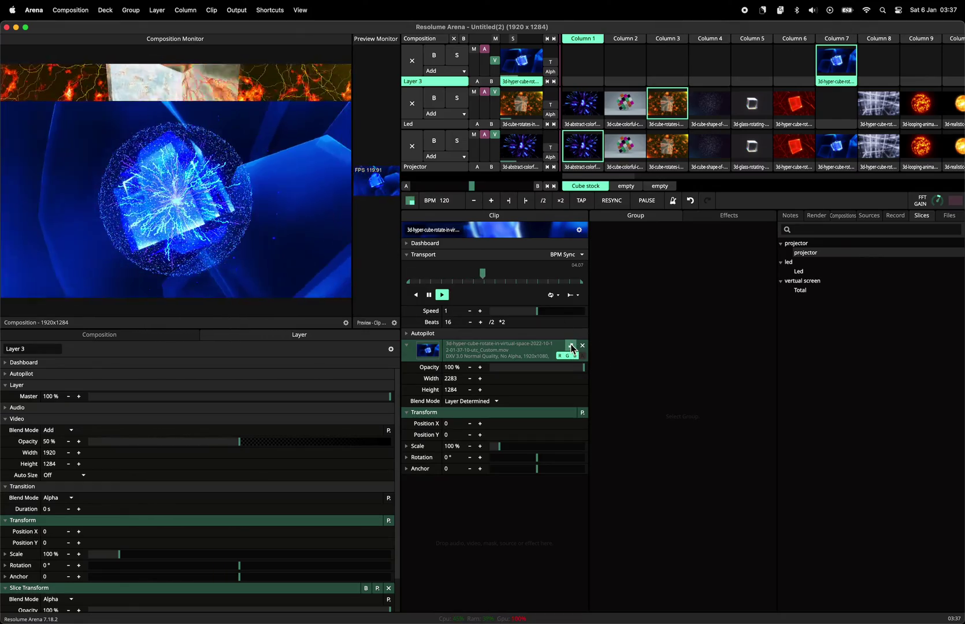
pyautogui.click(571, 347)
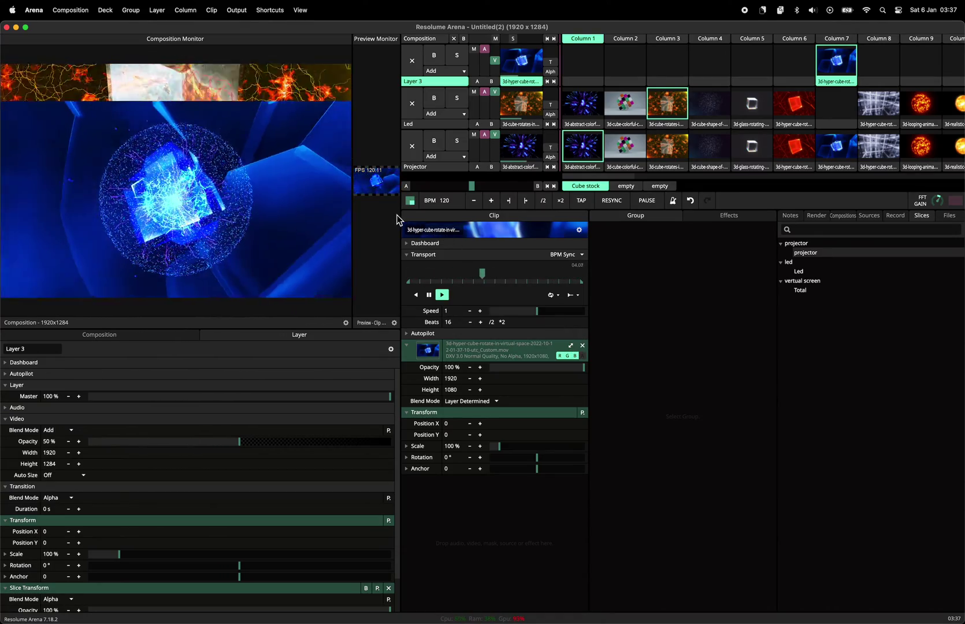
# Step: Show Layer 3's whole-layer properties instead of the clip's
pyautogui.click(459, 83)
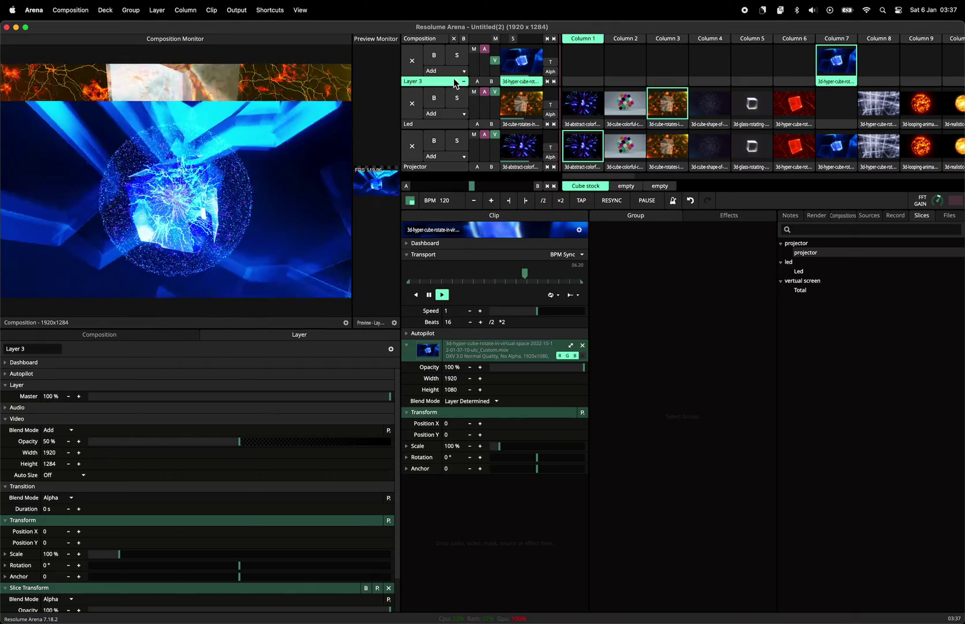
pyautogui.scroll(-1, 212, 515)
pyautogui.scroll(-3, 213, 515)
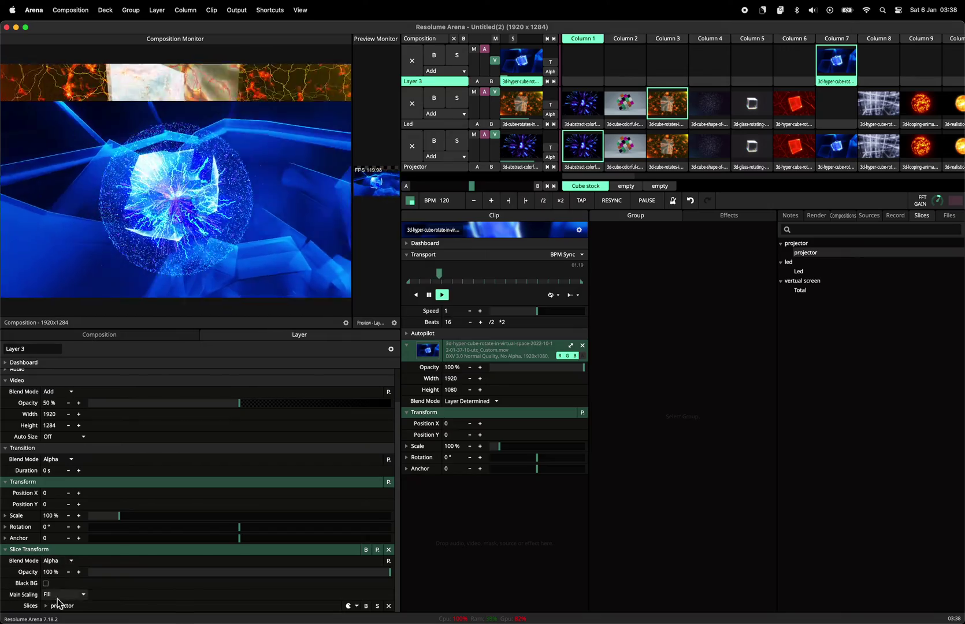
# Step: Reroute Layer 3 from the projector slice to the Total slice and stretch its clip to 1920×1284
pyautogui.click(376, 606)
pyautogui.click(376, 607)
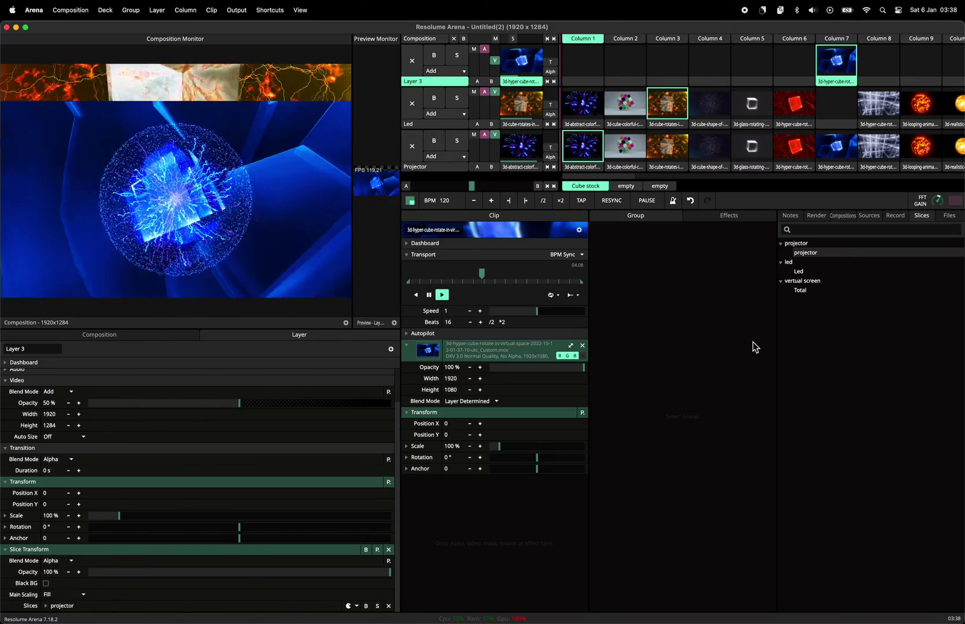
pyautogui.moveTo(804, 292); pyautogui.dragTo(347, 599)
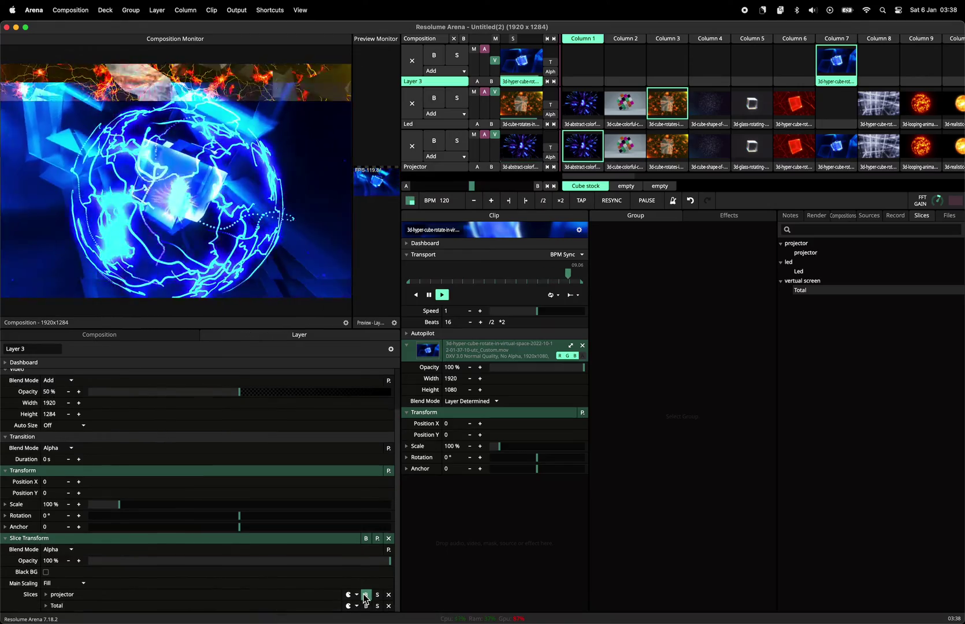
pyautogui.click(389, 595)
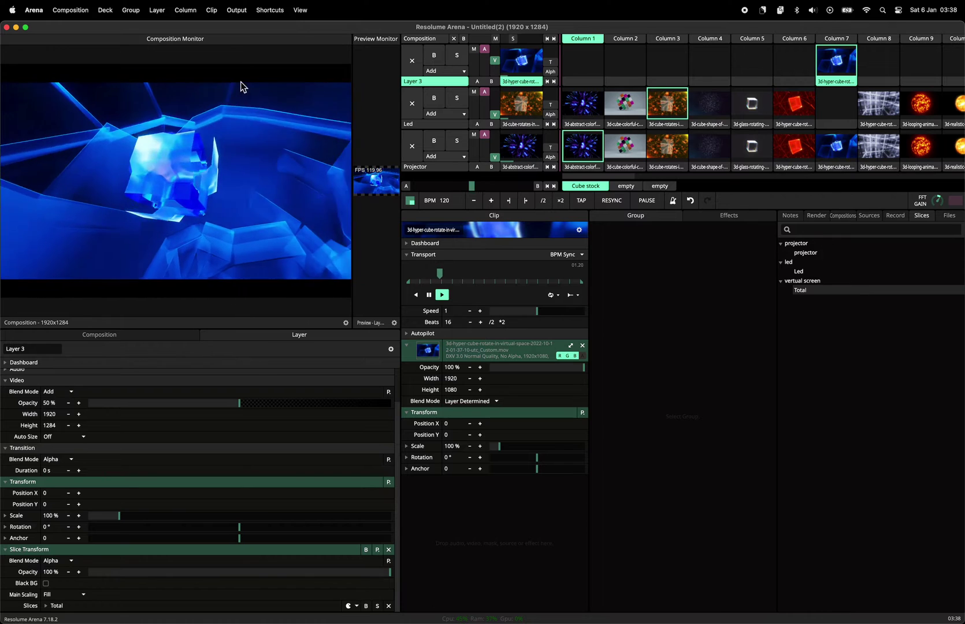
pyautogui.click(571, 347)
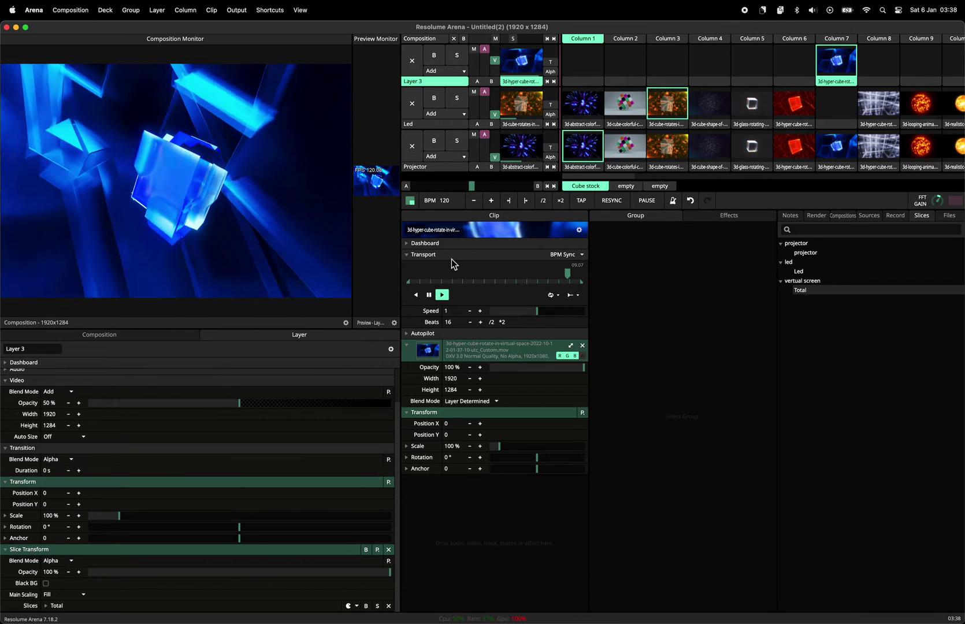
# Step: Scale the Layer 3 clip proportionally to 2283×1284 and reopen Output > Advanced
pyautogui.click(236, 10)
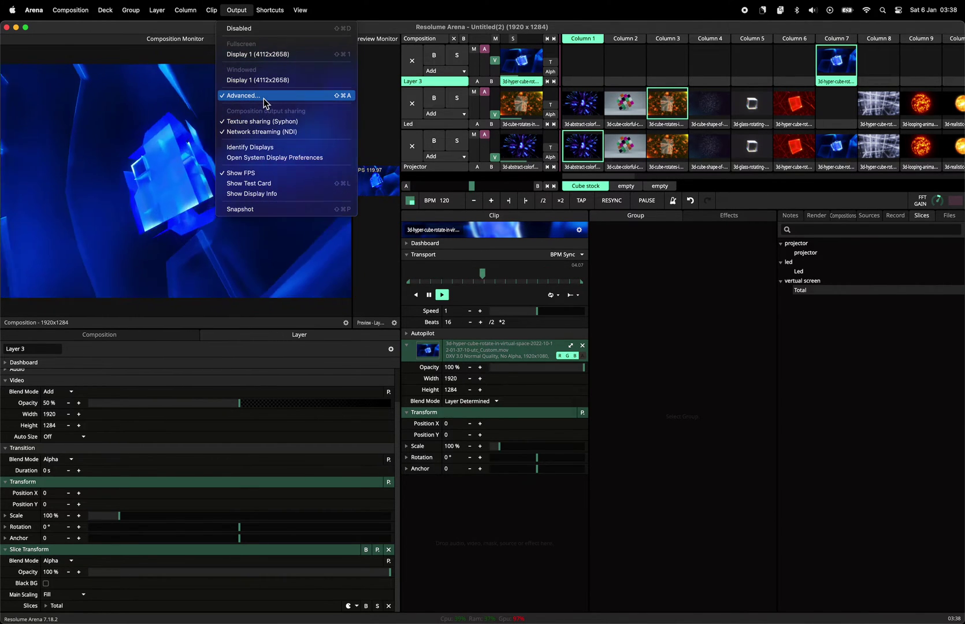
pyautogui.click(572, 346)
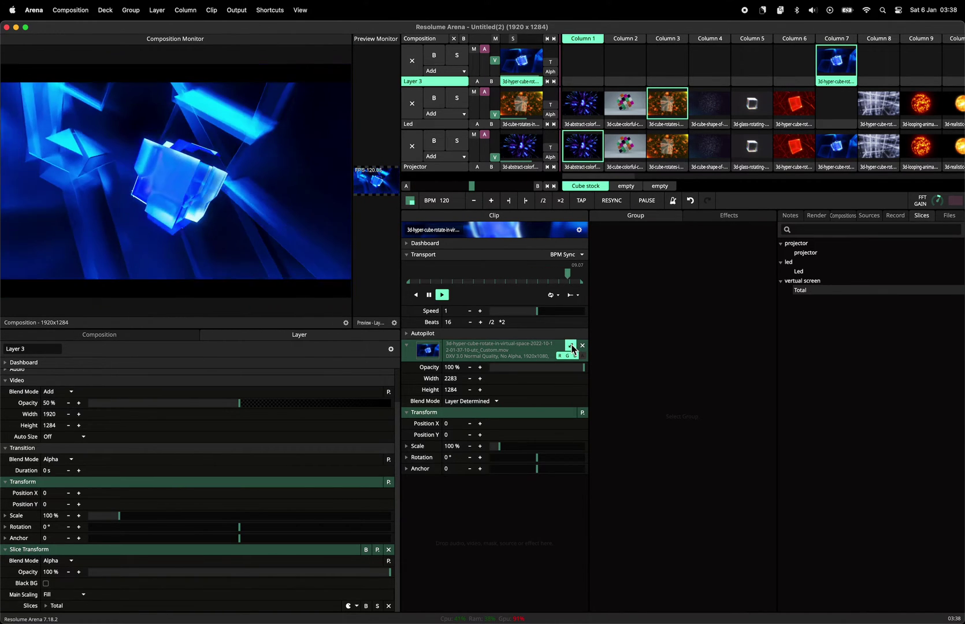
pyautogui.click(572, 346)
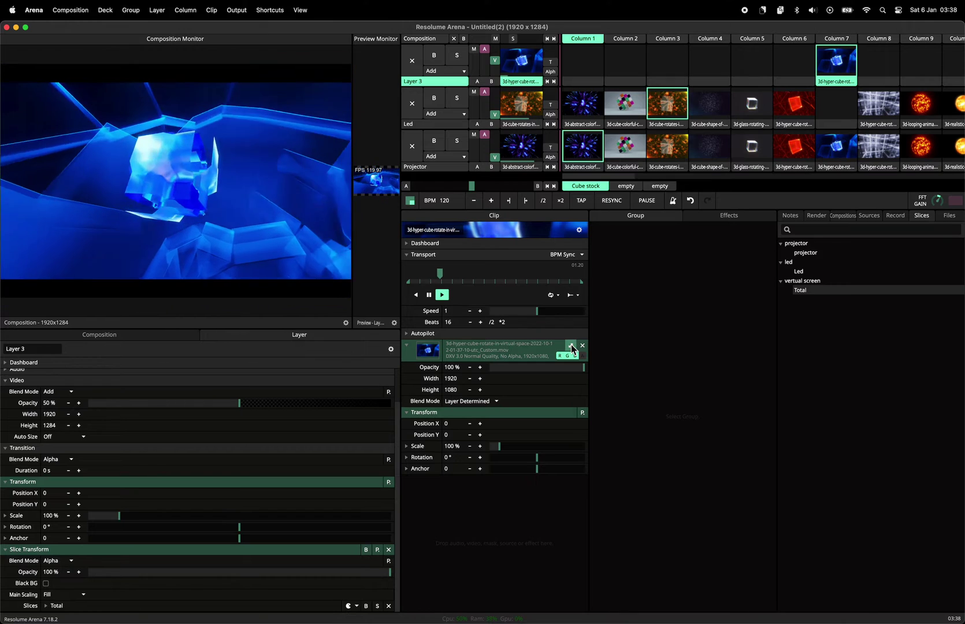
pyautogui.click(573, 347)
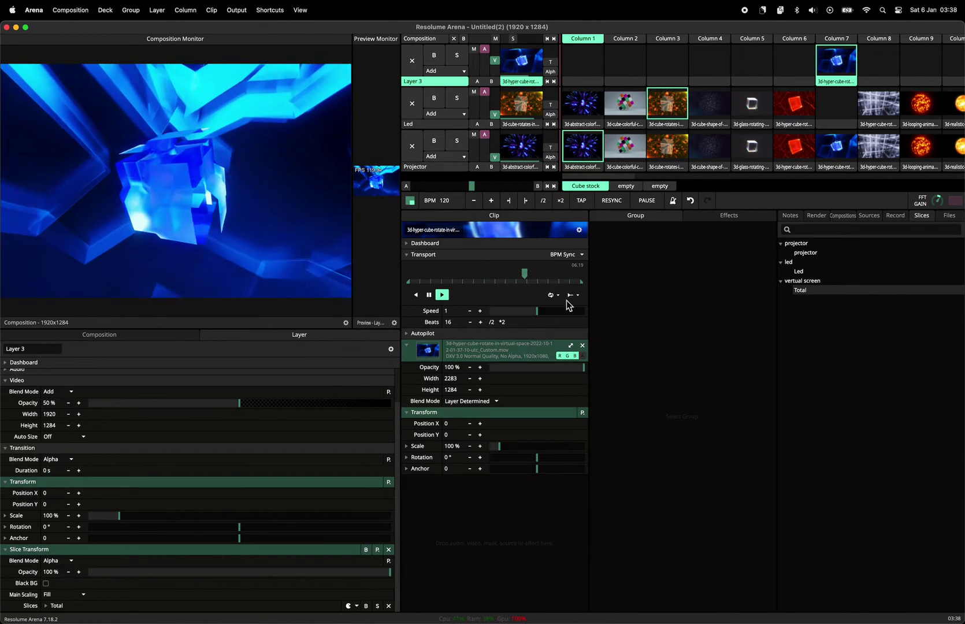
pyautogui.click(237, 10)
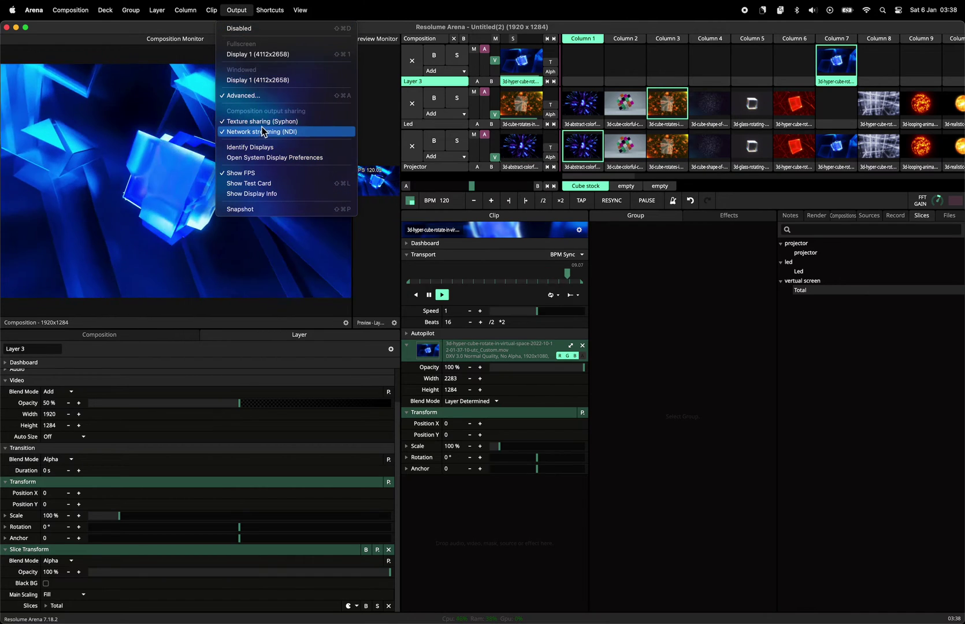
pyautogui.click(261, 99)
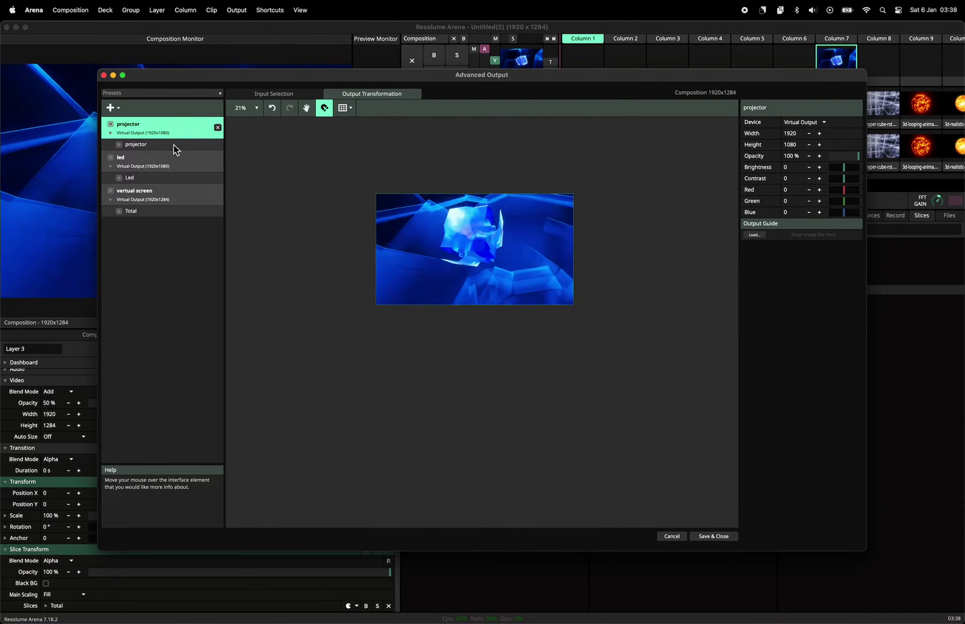
# Step: Review the Led and projector slice positions and sizes, then Save & Close Advanced Output
pyautogui.click(145, 185)
pyautogui.click(163, 180)
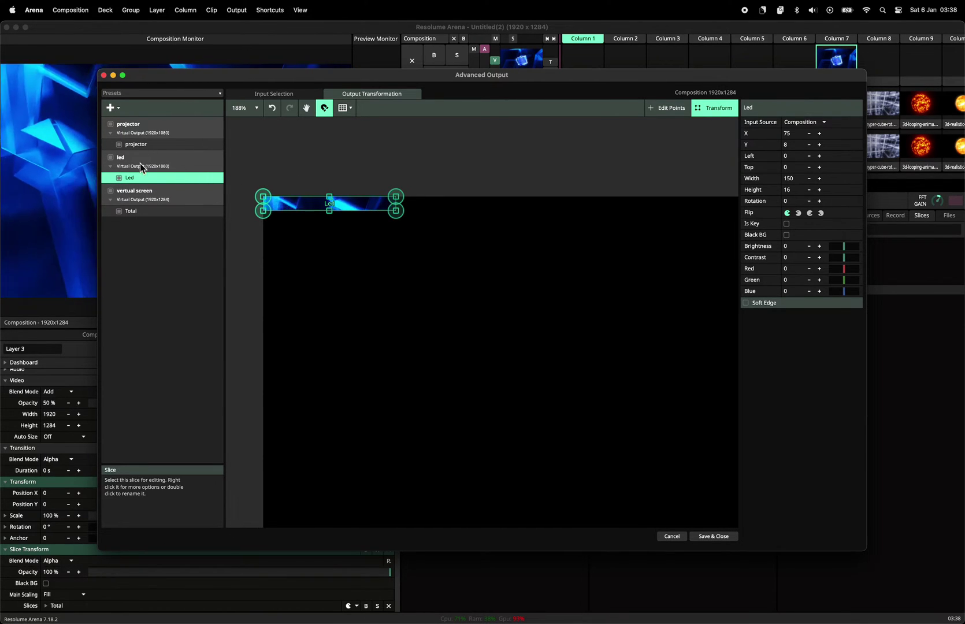
pyautogui.click(151, 145)
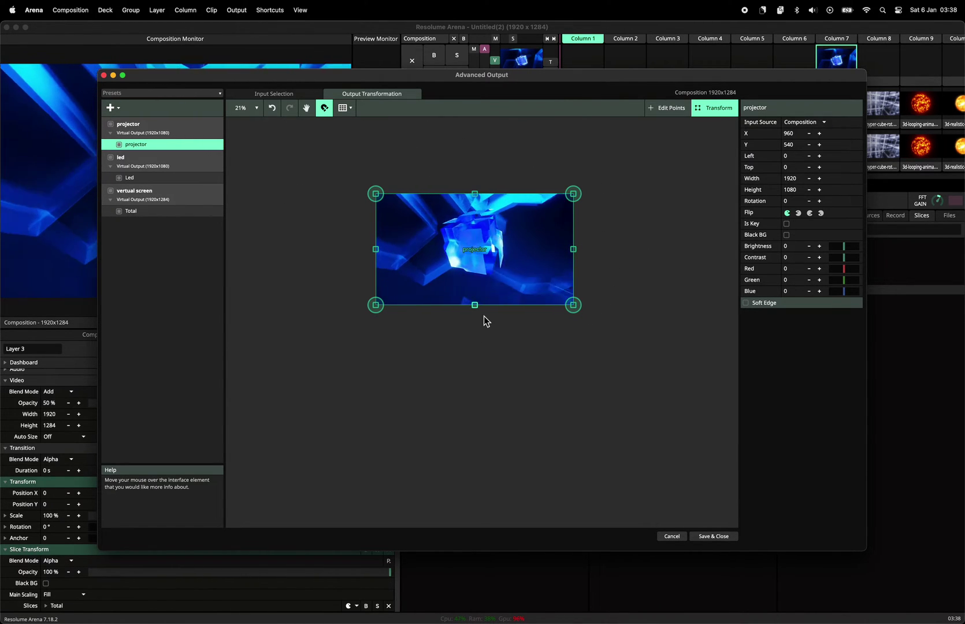
pyautogui.click(714, 537)
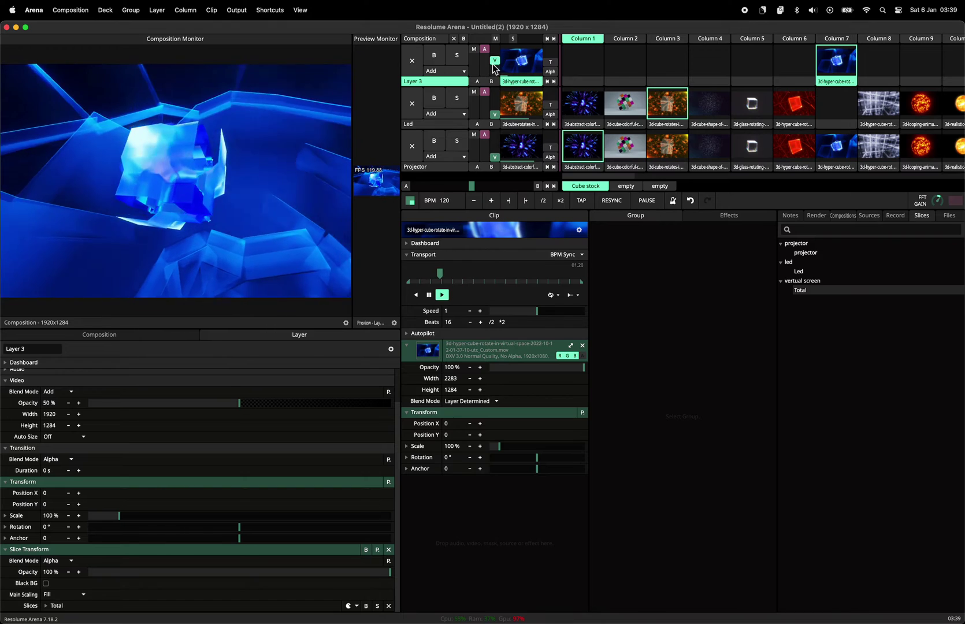
# Step: Briefly preview the Led, Projector and Layer 3 videos on their own, then add empty Layer 4
pyautogui.click(495, 116)
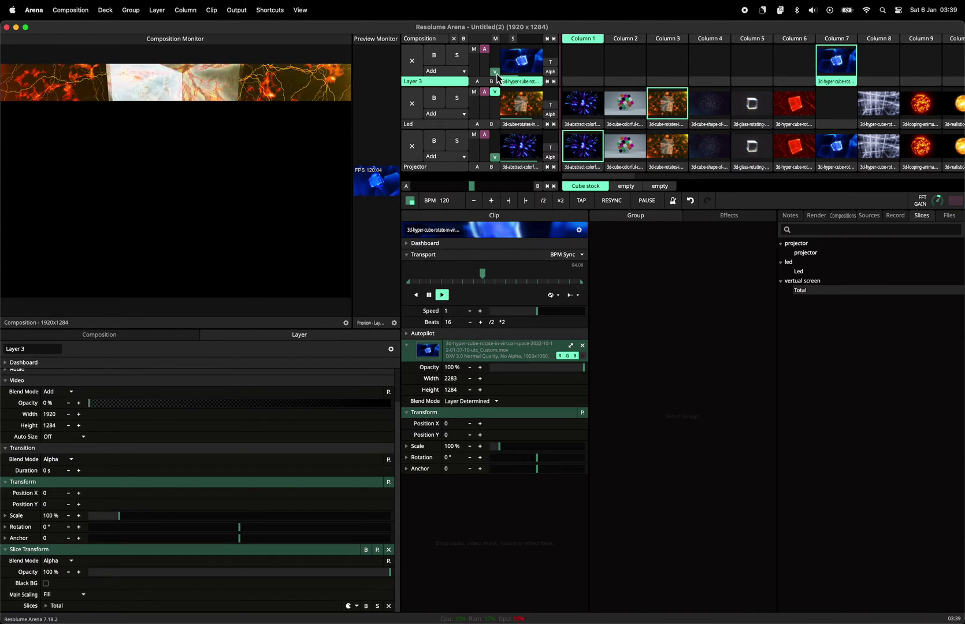
pyautogui.click(494, 114)
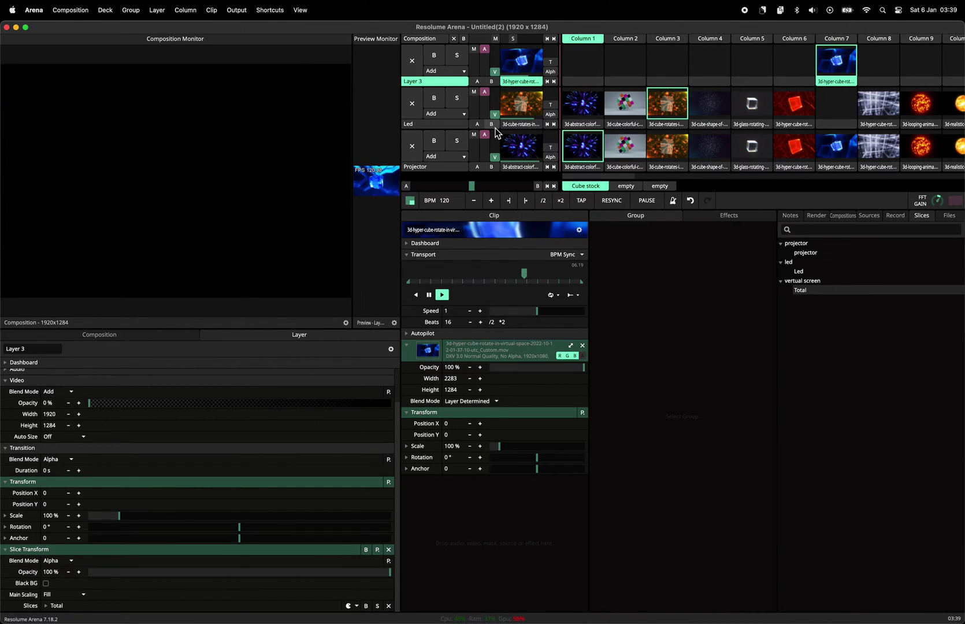
pyautogui.click(494, 157)
pyautogui.click(495, 156)
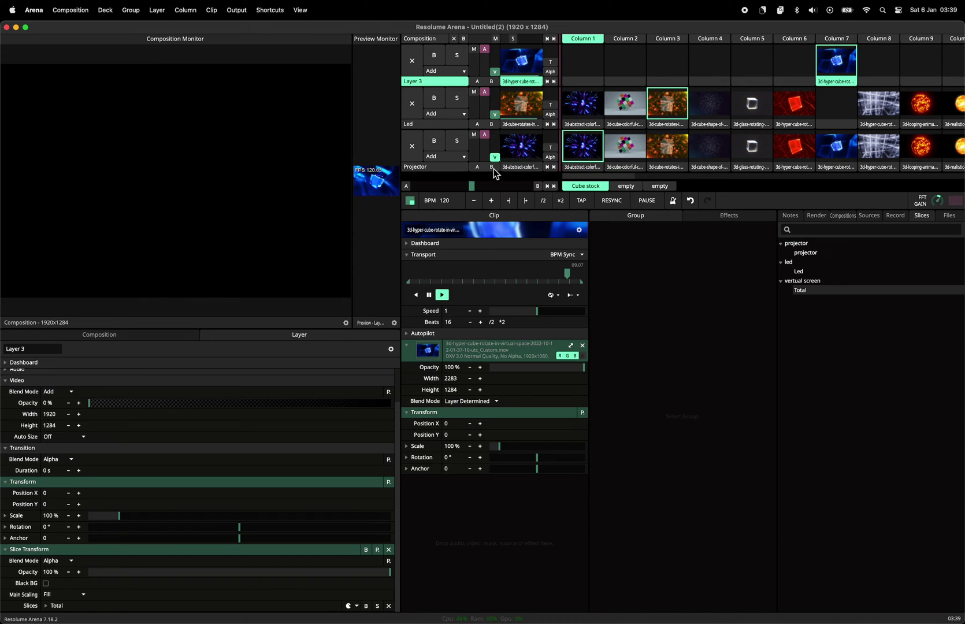
pyautogui.click(495, 72)
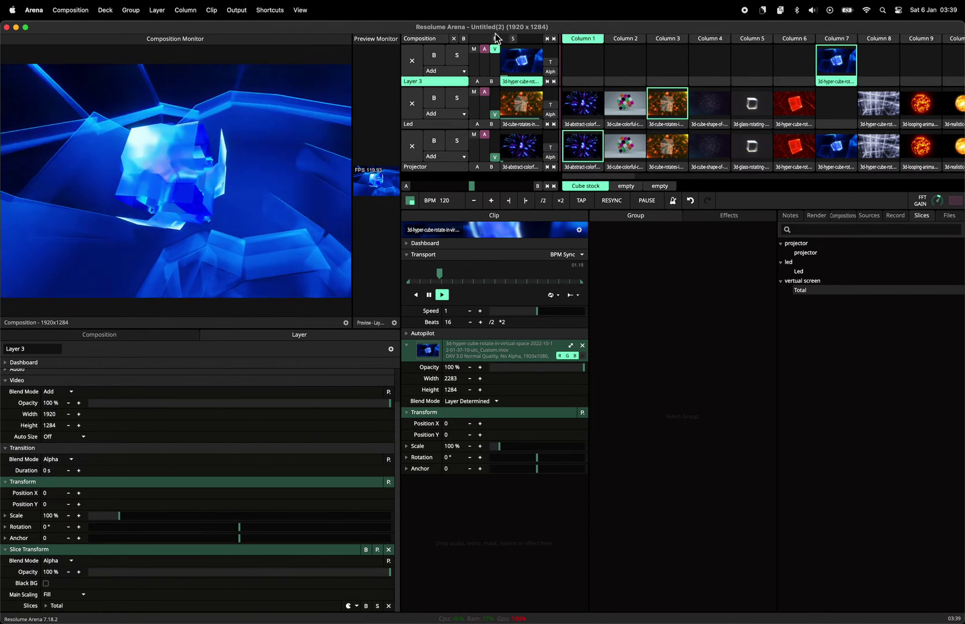
pyautogui.click(494, 73)
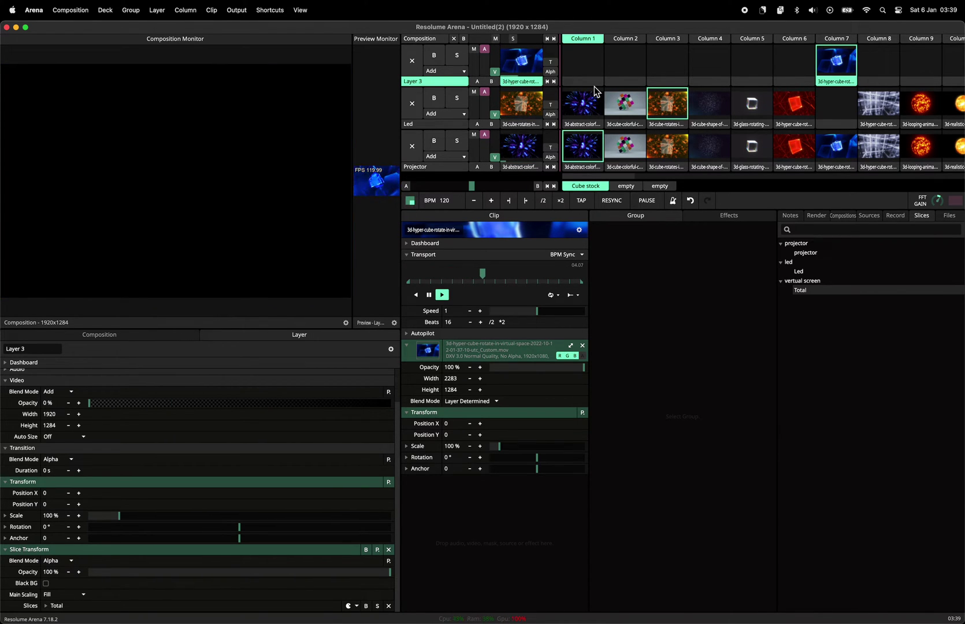
pyautogui.press('super+shift+n')
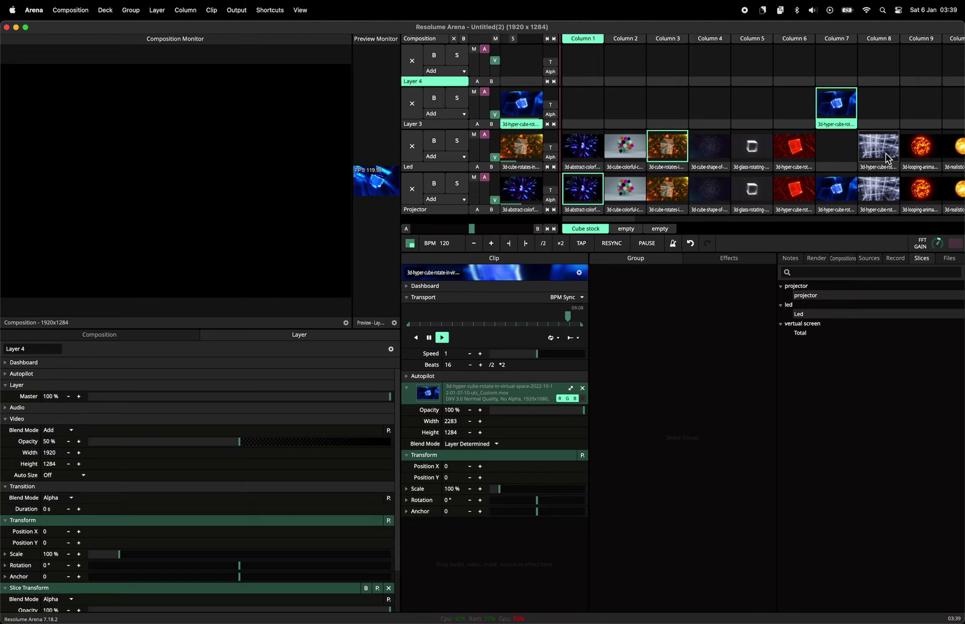
# Step: Play the red cube clip in Layer 4, Column 6, and show Layer 4's properties
pyautogui.moveTo(798, 164); pyautogui.dragTo(797, 61)
pyautogui.click(798, 65)
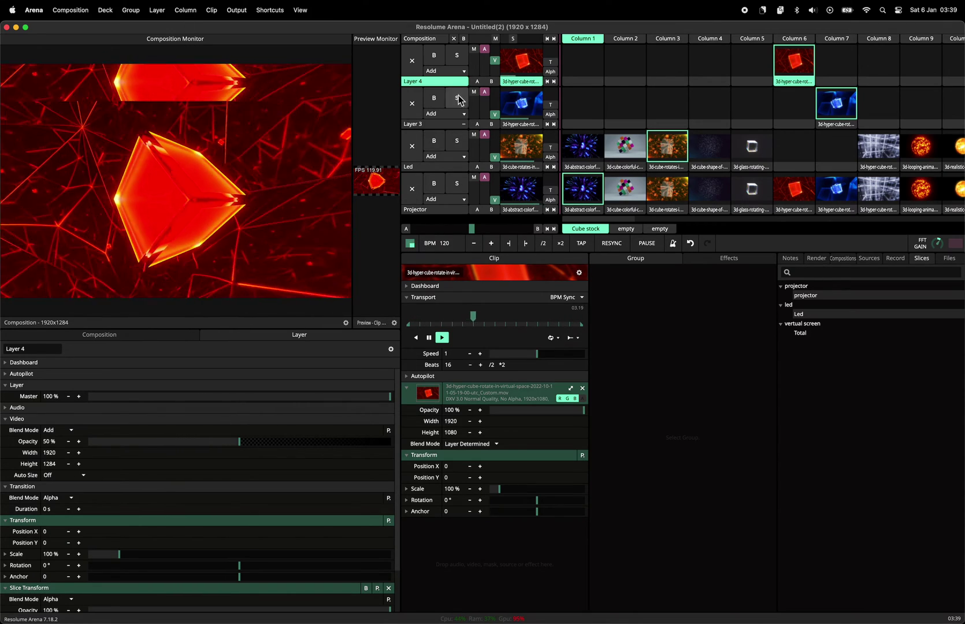
pyautogui.click(428, 82)
pyautogui.scroll(-3, 184, 496)
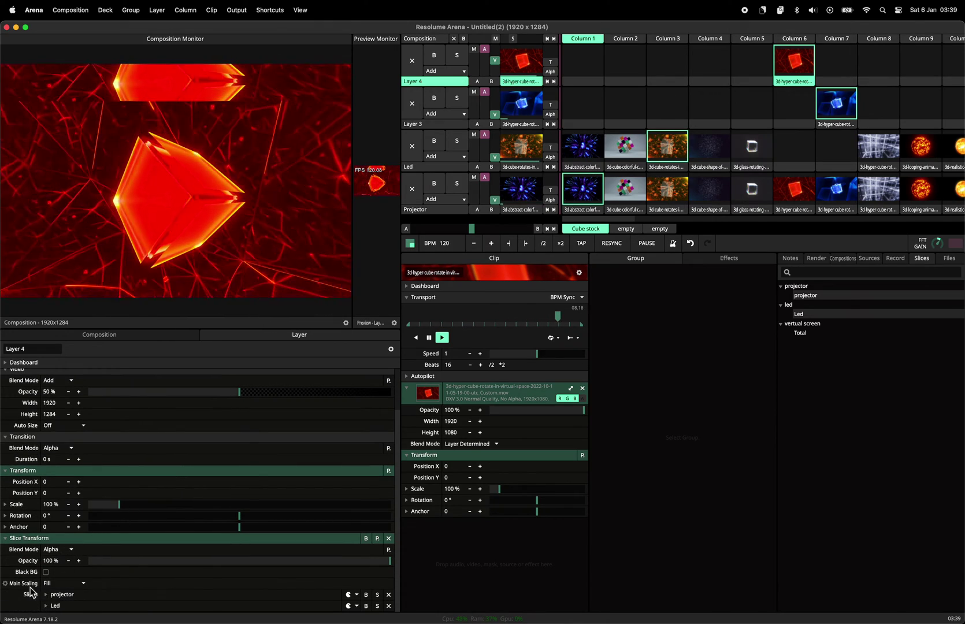
# Step: Try Fit, Stretch and Mask slice scaling, scale the clip to 2283×1284, and set Main Scaling to Fill
pyautogui.click(59, 583)
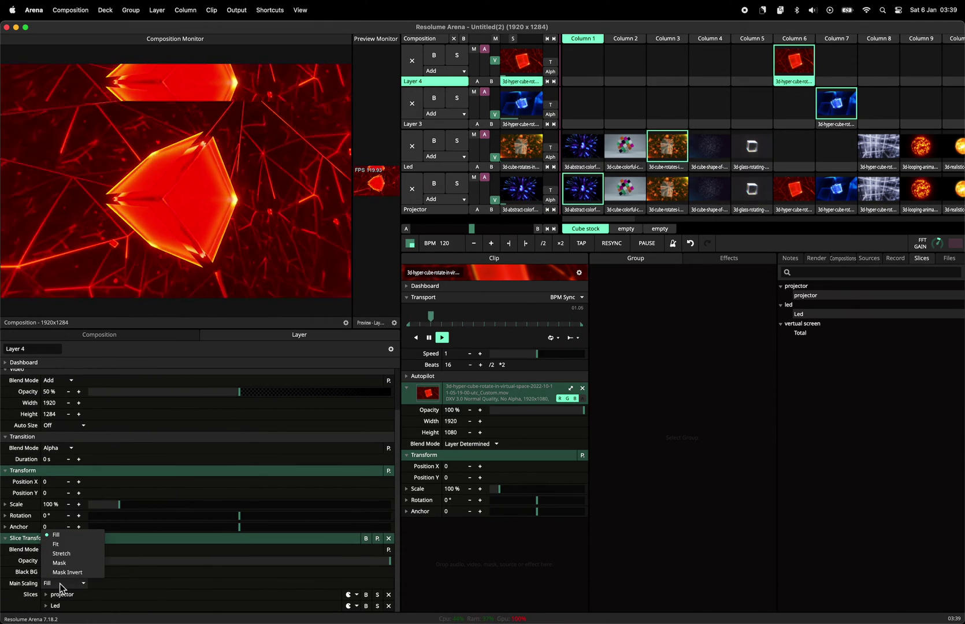
pyautogui.click(71, 544)
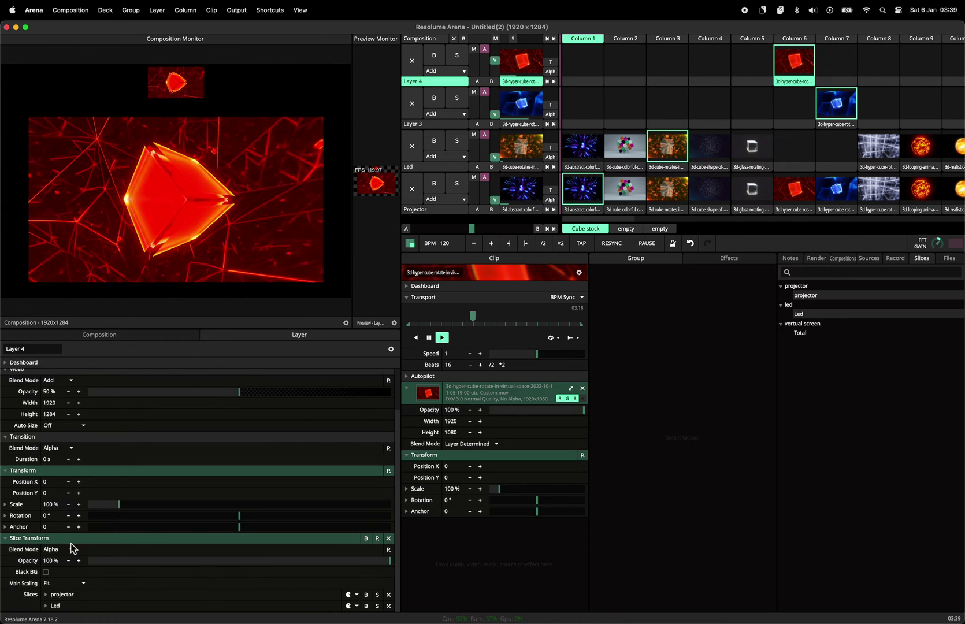
pyautogui.click(70, 584)
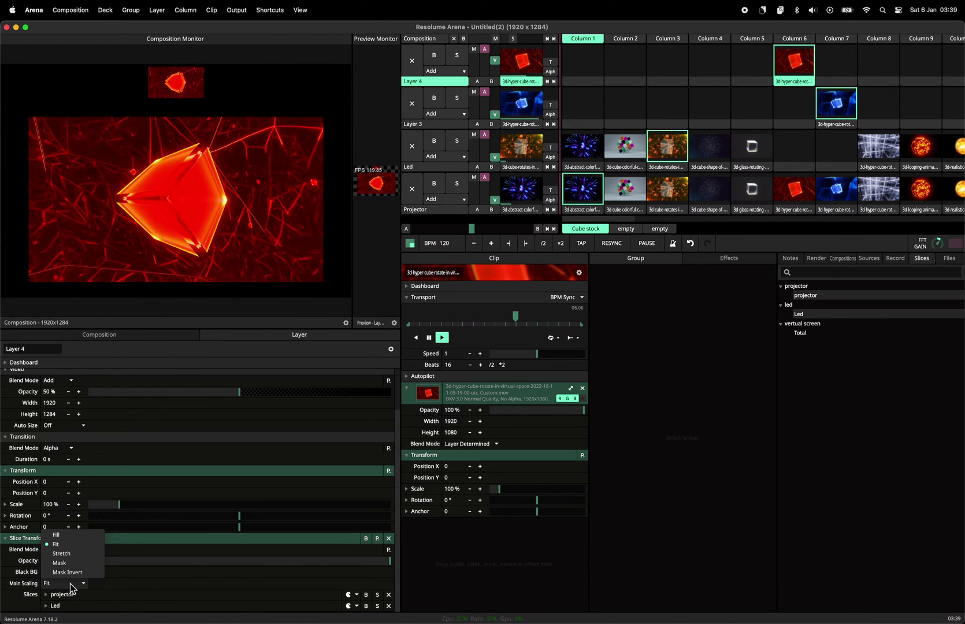
pyautogui.click(76, 554)
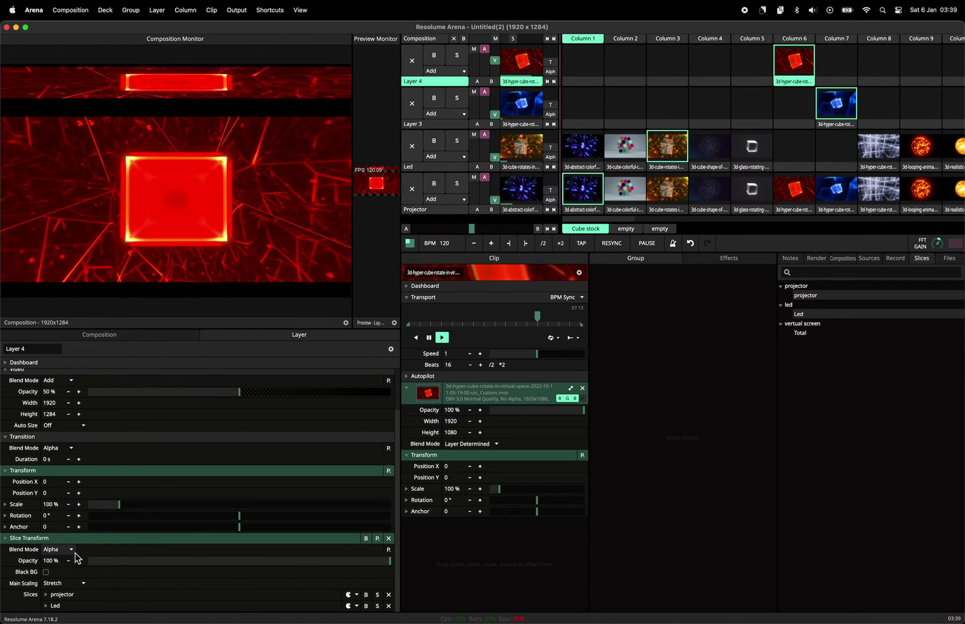
pyautogui.click(71, 583)
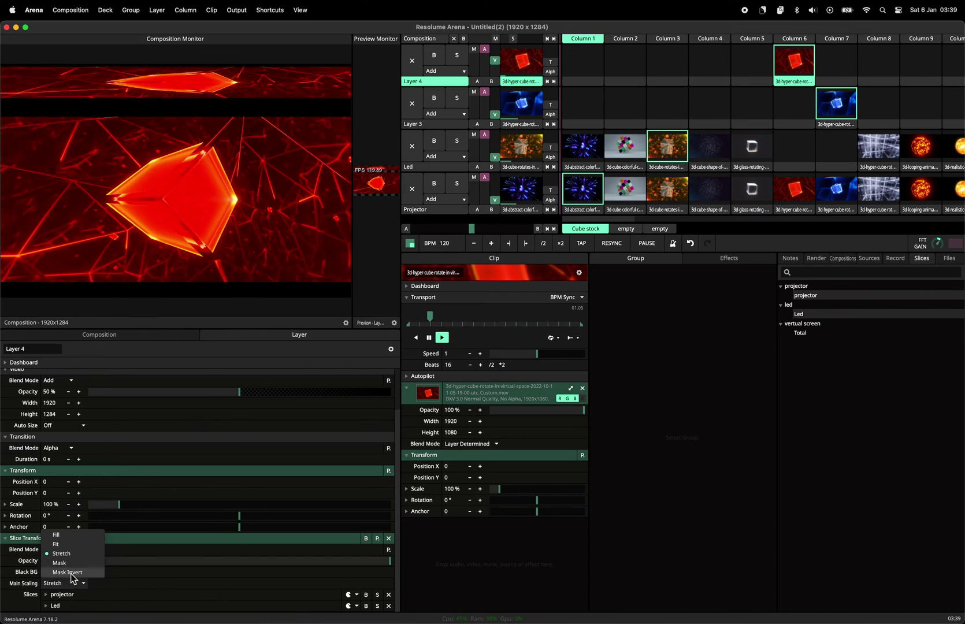
pyautogui.click(73, 562)
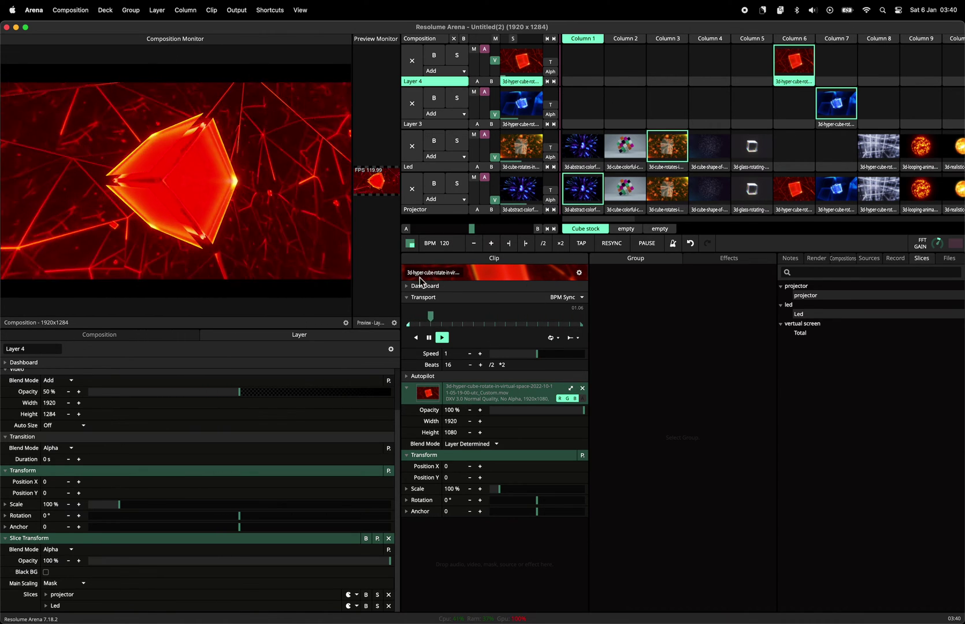
pyautogui.click(570, 391)
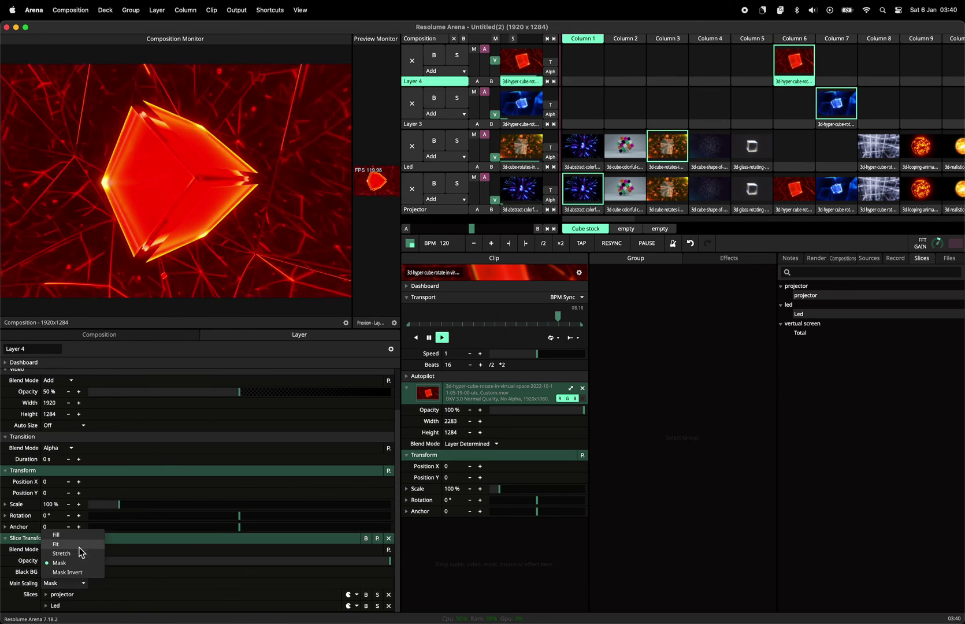
pyautogui.click(82, 537)
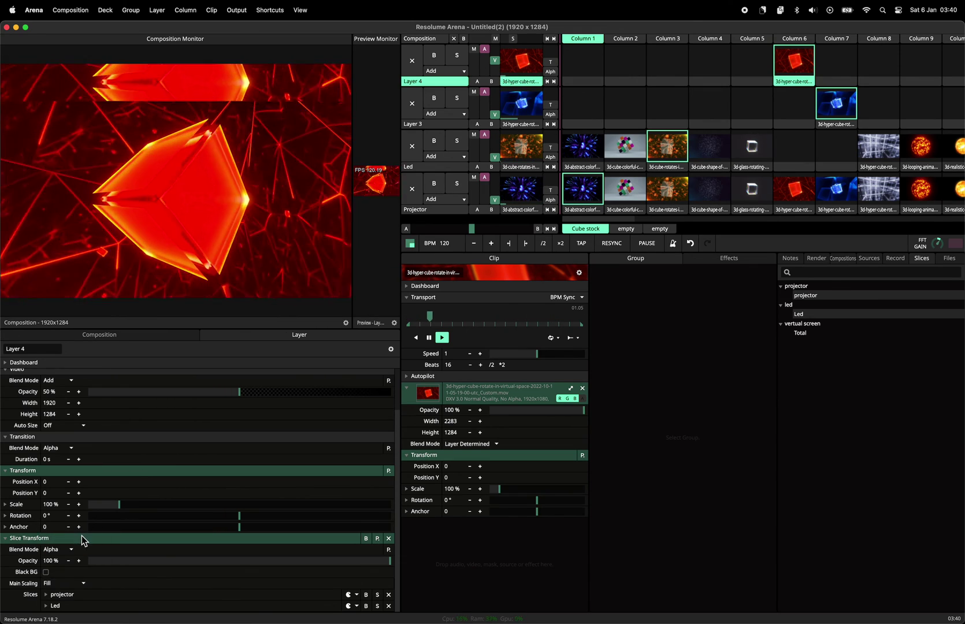